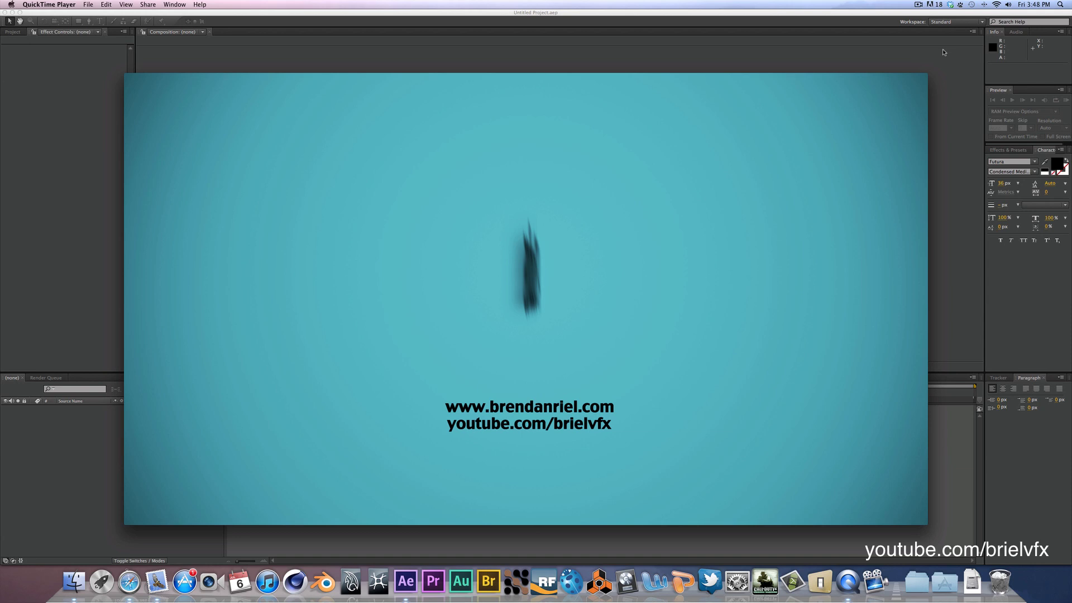
- Play the example 'A B Studios' logo clip in QuickTime Player through to its end
mouse_move(536, 300)
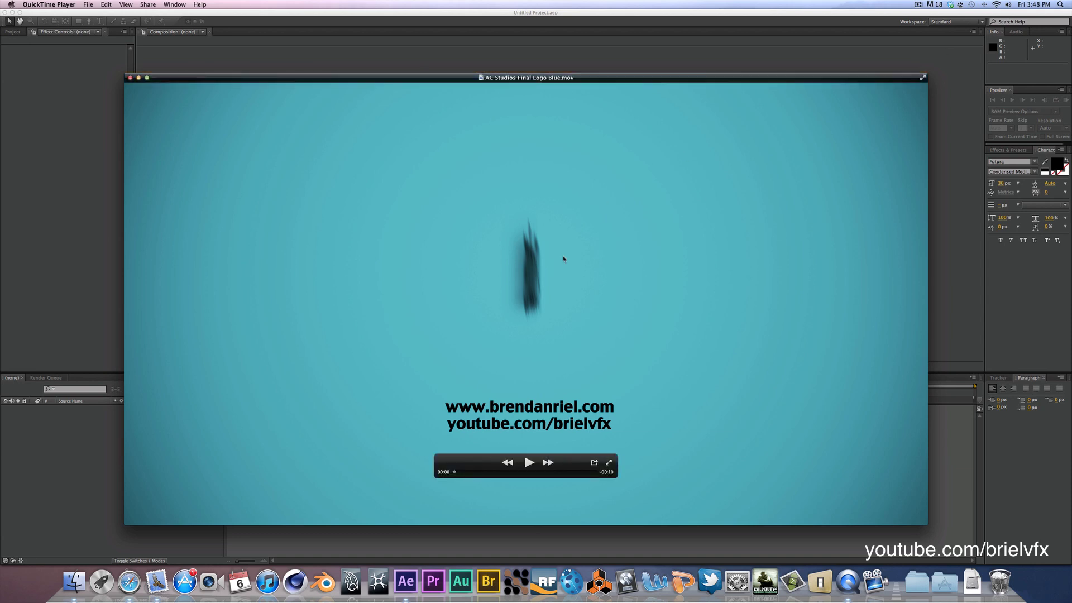
left_click(528, 465)
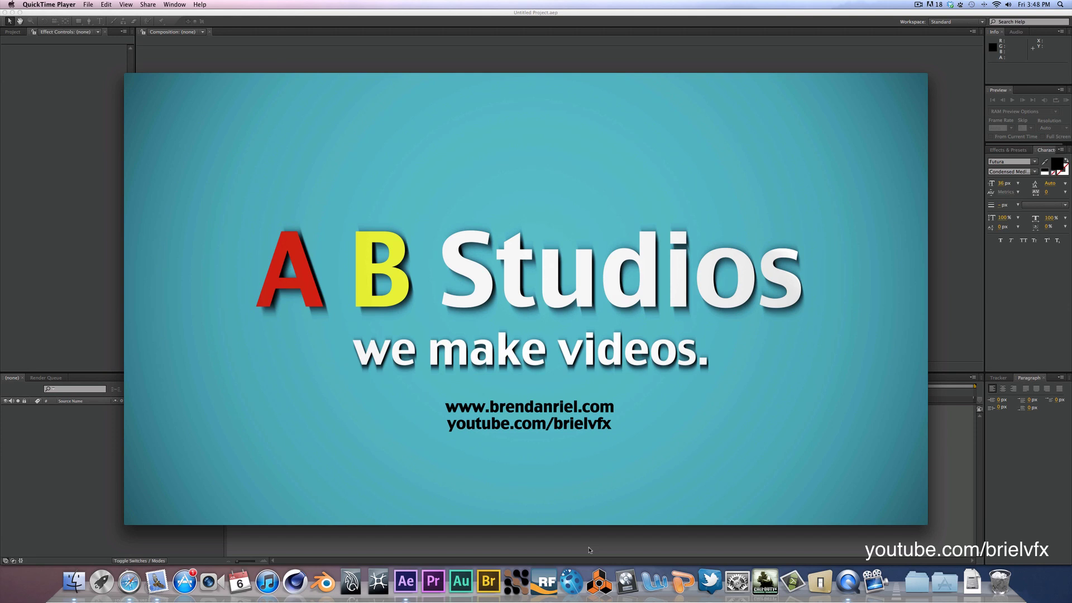
mouse_move(711, 337)
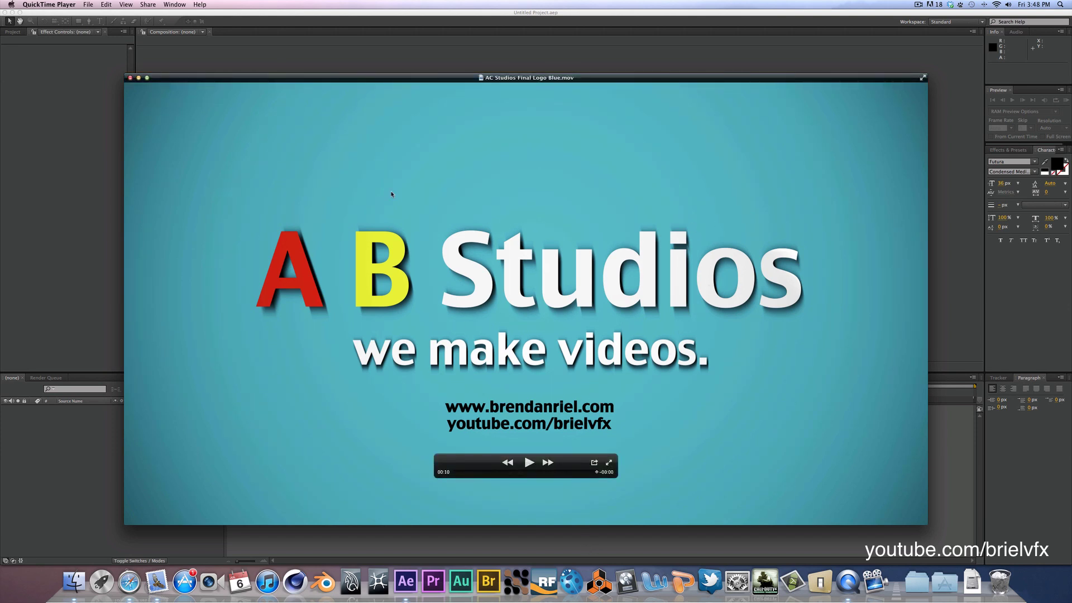
- Close the example movie and return to the empty After Effects project
left_click(130, 78)
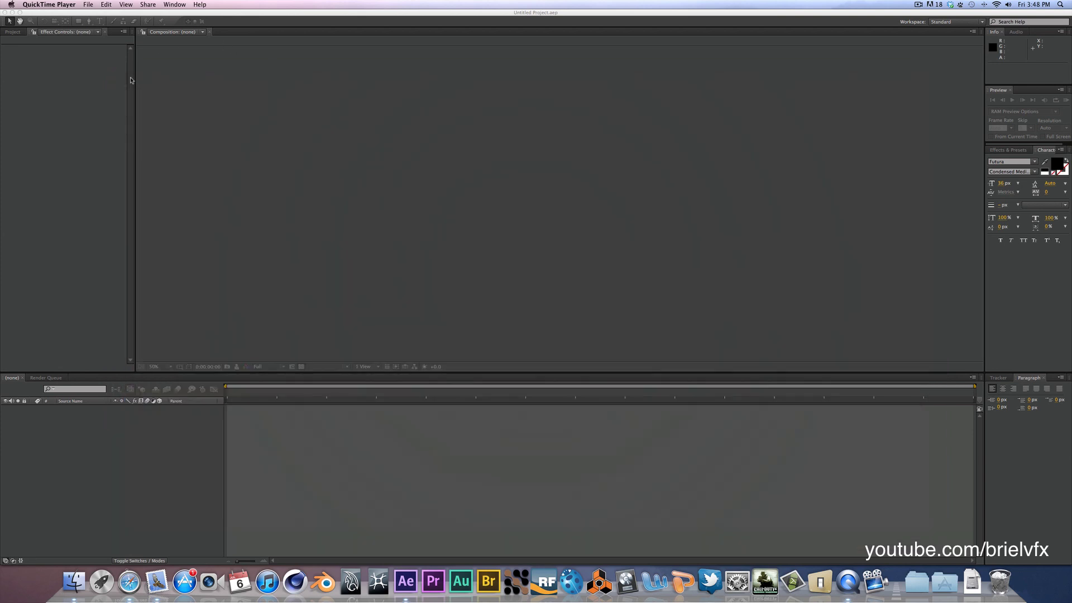
left_click(278, 116)
left_click(164, 59)
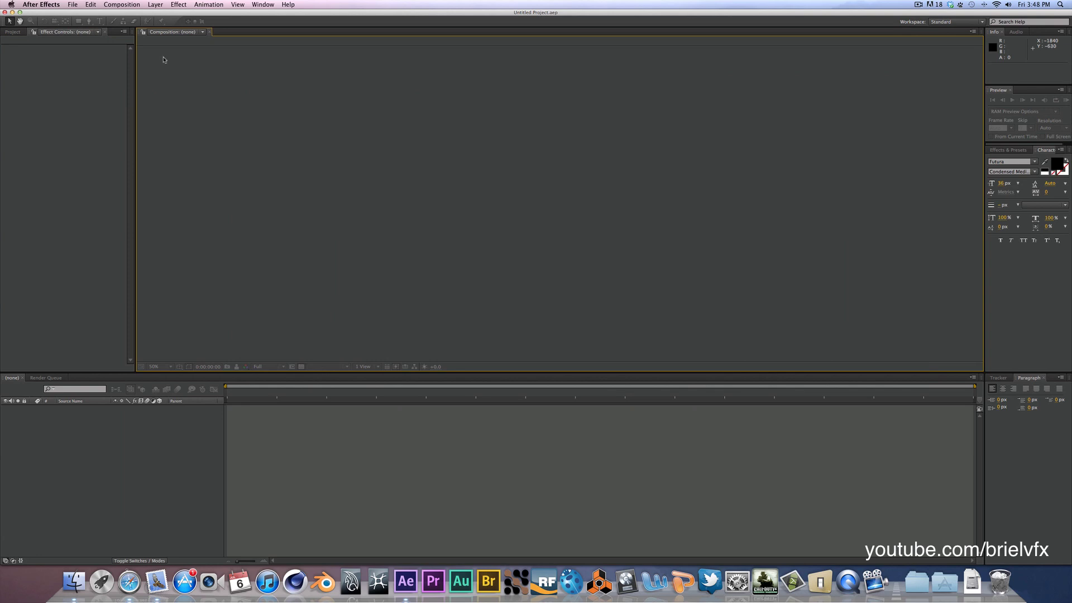
- Create Comp 1 at HDTV 1080, 29.97 fps, 30 seconds, toggling the transparency grid off and on
left_click(127, 5)
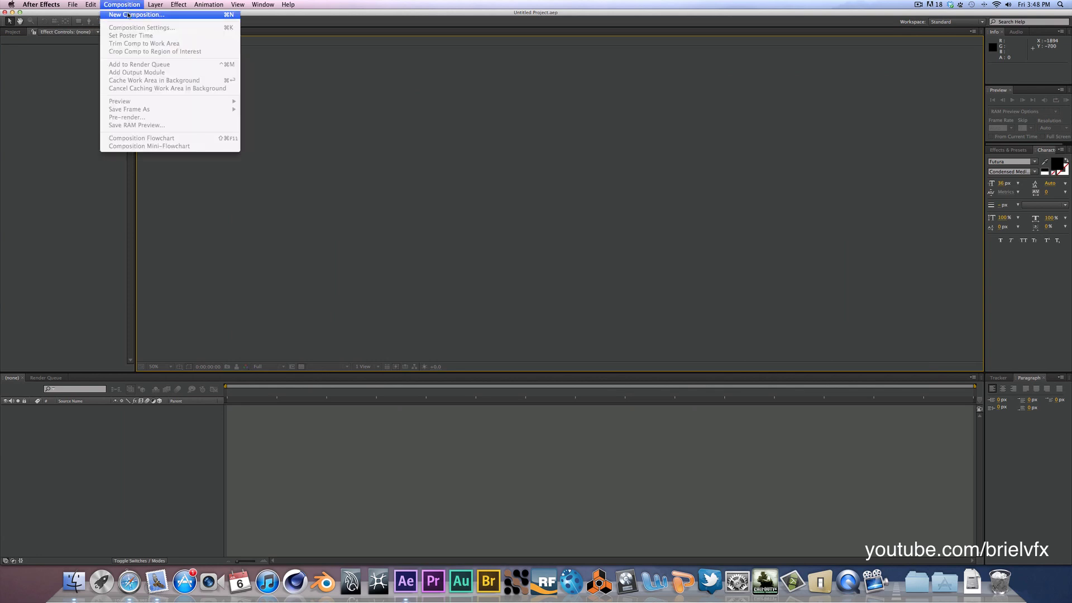
left_click(127, 15)
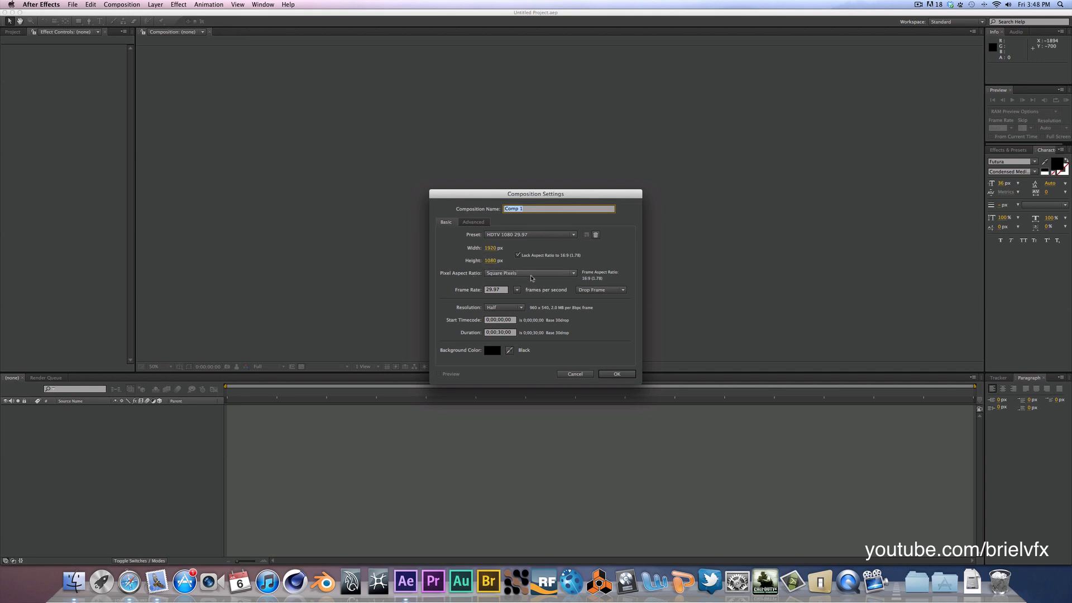
left_click(499, 289)
key("Tab")
left_click(613, 373)
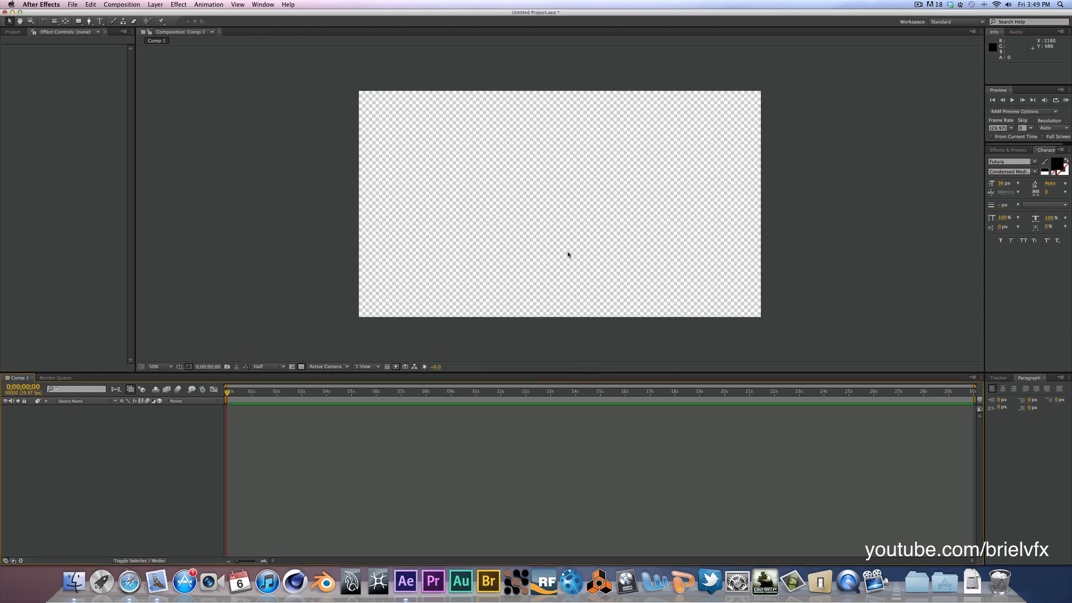
left_click(301, 367)
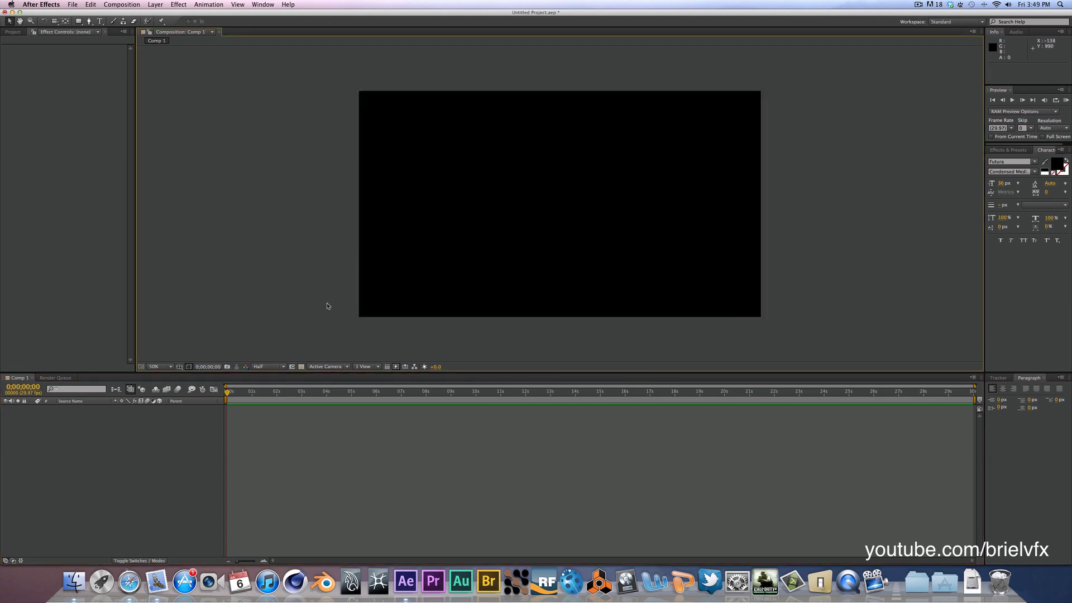
left_click(301, 367)
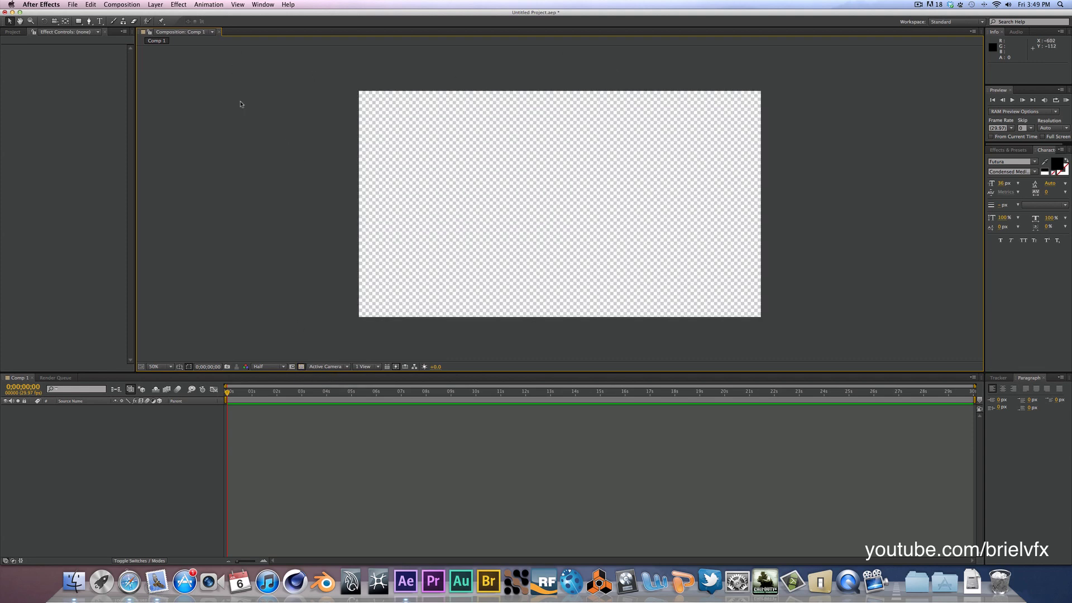
- Hide the transparency grid and add a full-frame dark red solid named BG
left_click(301, 366)
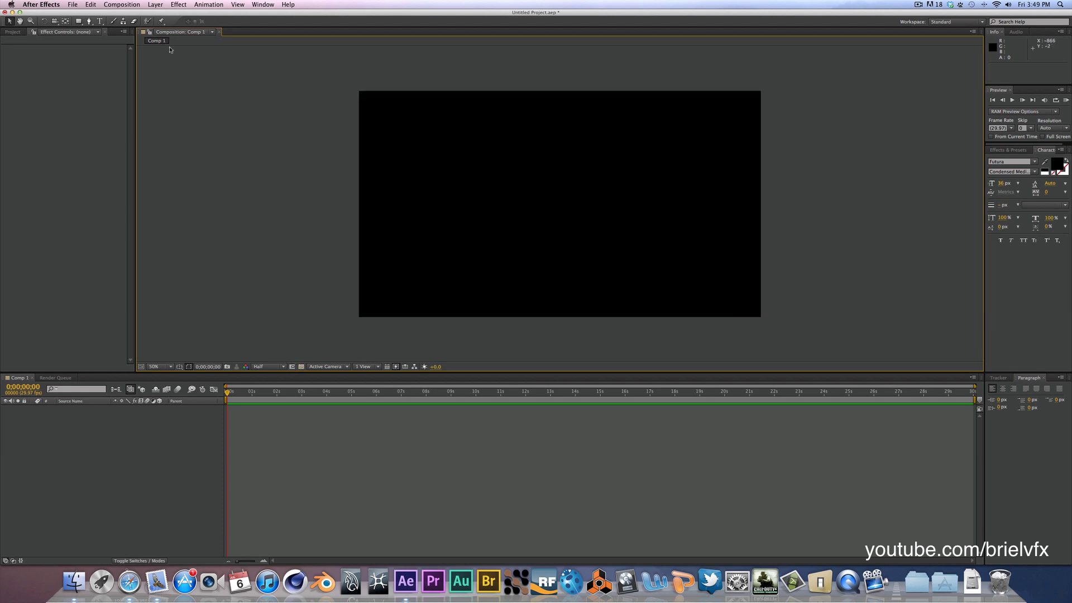
left_click(157, 5)
mouse_move(161, 15)
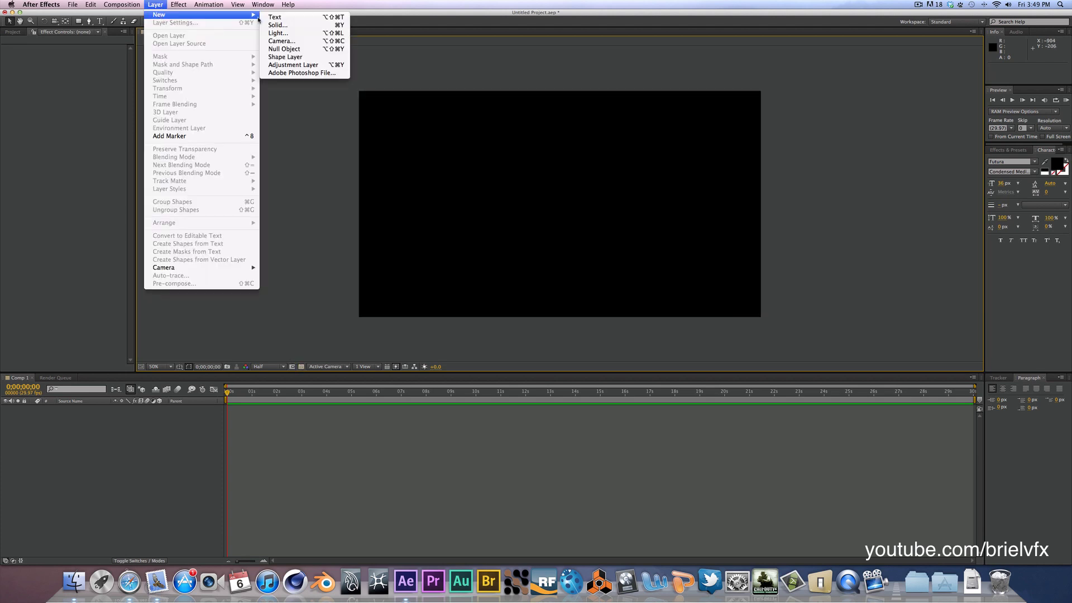
left_click(266, 24)
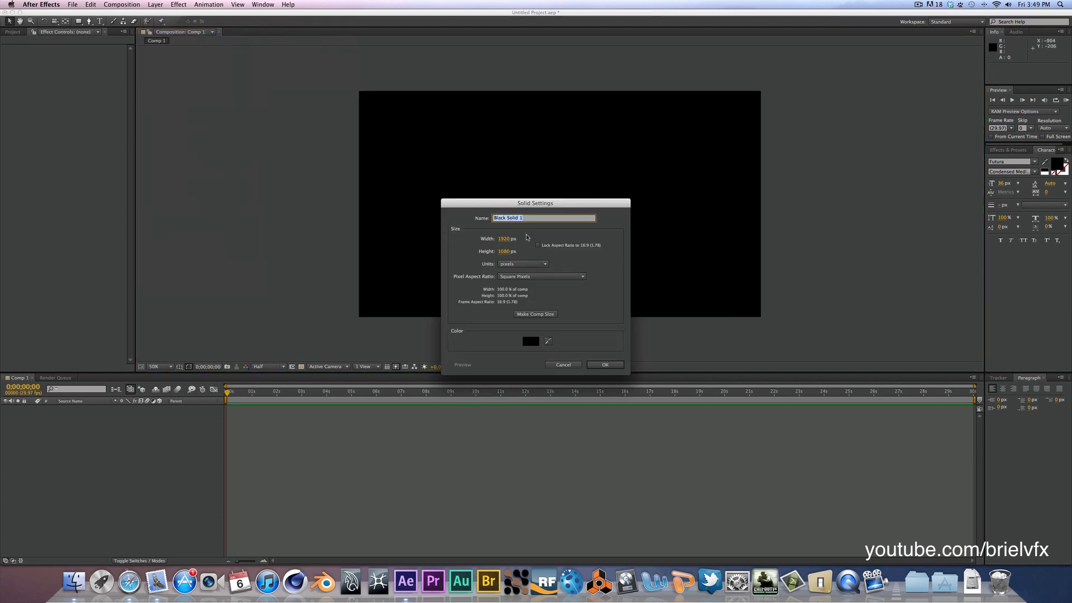
type("BG")
left_click(528, 316)
left_click(526, 343)
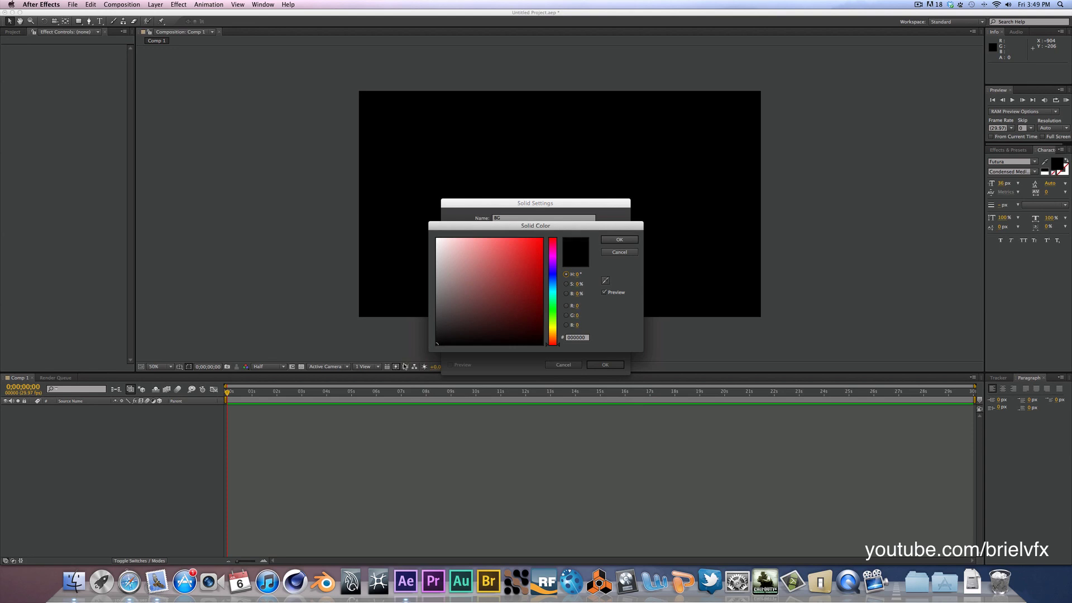
mouse_move(449, 328)
left_mouse_down()
mouse_move(529, 297)
mouse_move(525, 273)
left_mouse_up()
left_click(620, 240)
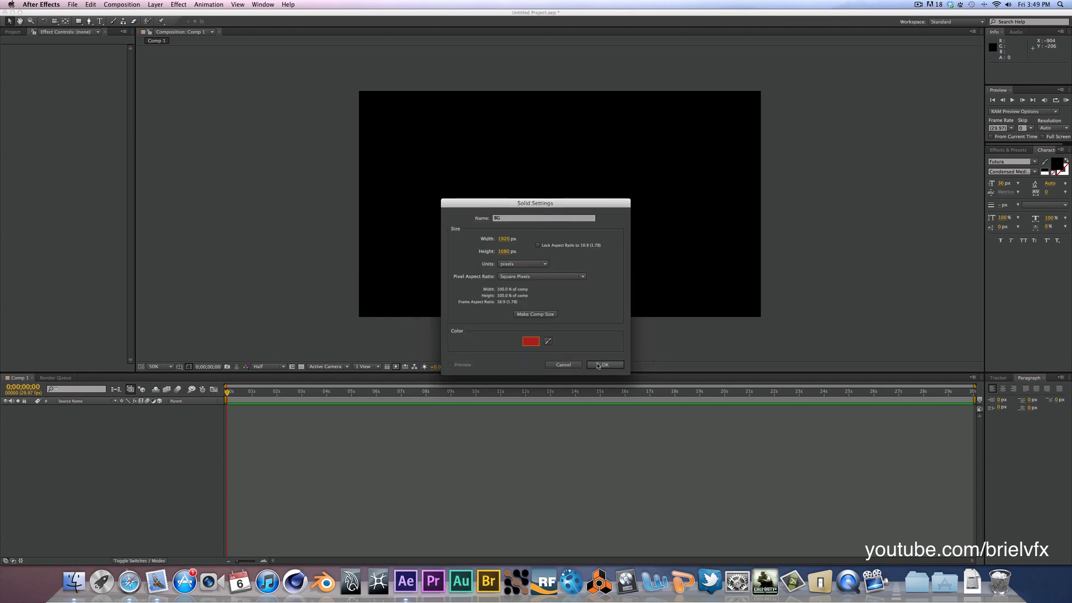
left_click(598, 365)
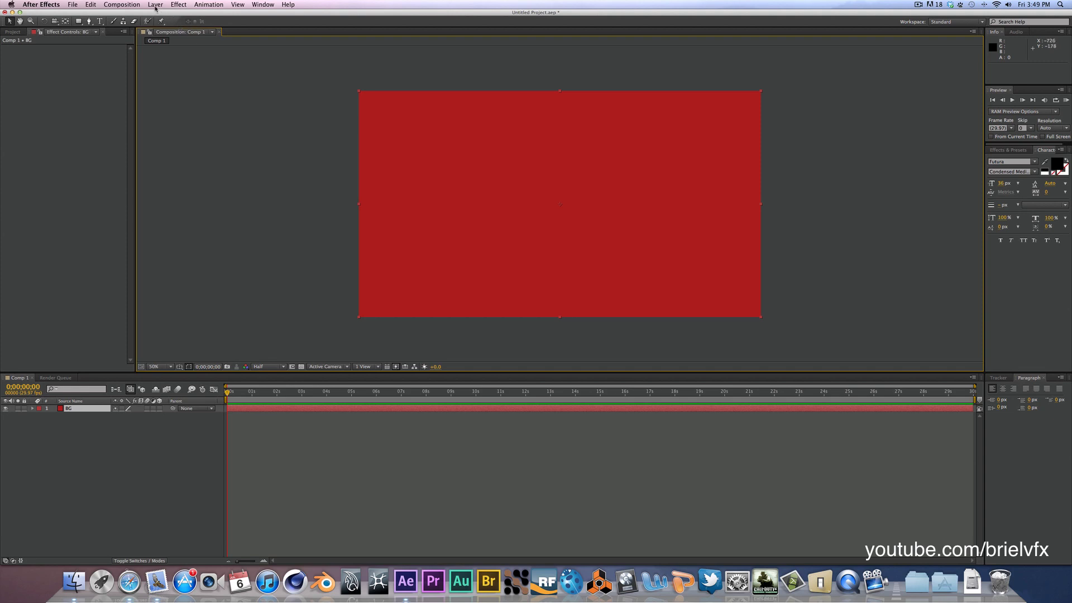
- Type BRENDAN as a text layer, enlarge it to about 424% and move it toward centre
left_click(100, 21)
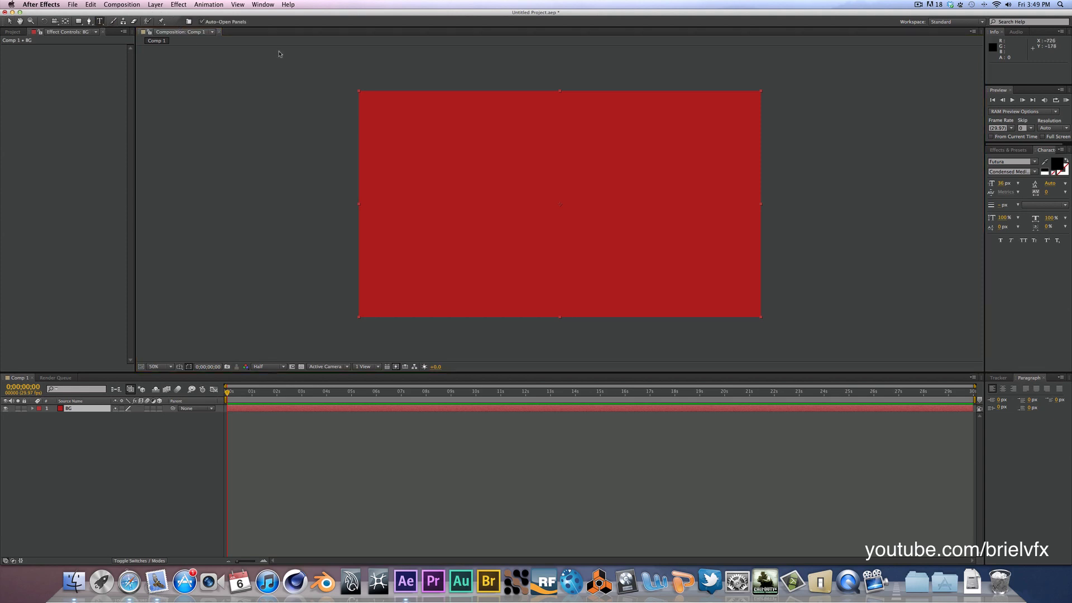
left_click(492, 199)
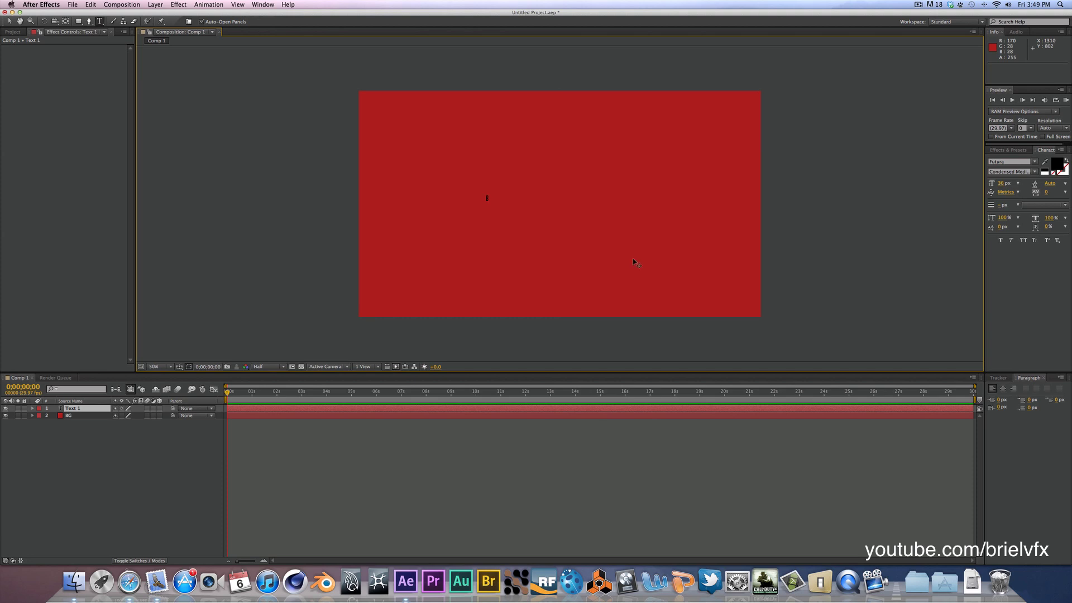
type("BRENDAN")
left_click(9, 21)
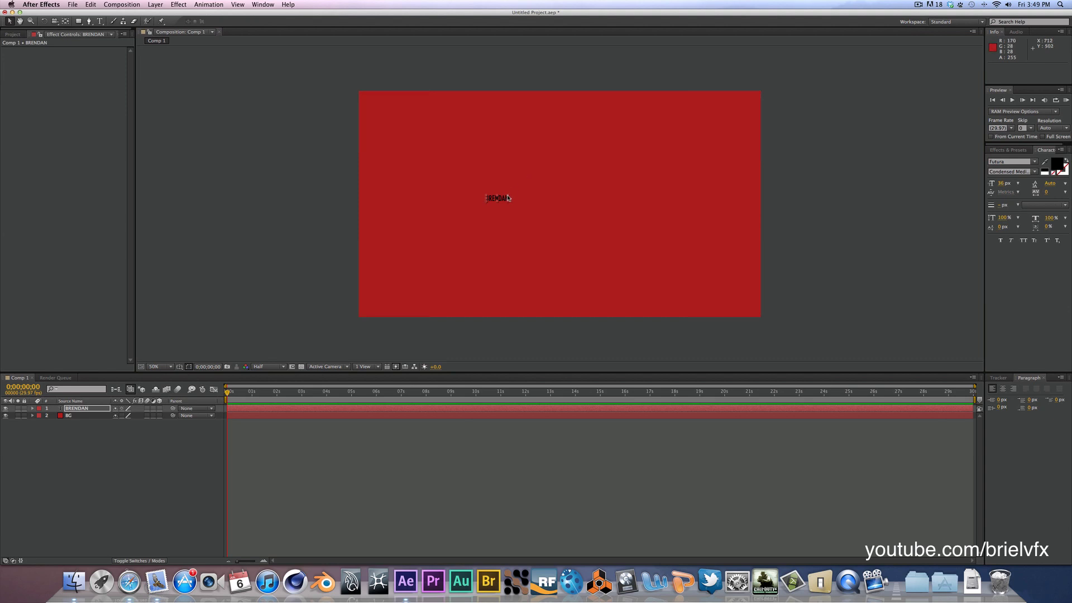
left_click_drag(508, 198, 919, 149)
left_click_drag(686, 182, 648, 201)
- Make the BRENDAN text white and nudge it to the centre of the frame
left_click(1057, 164)
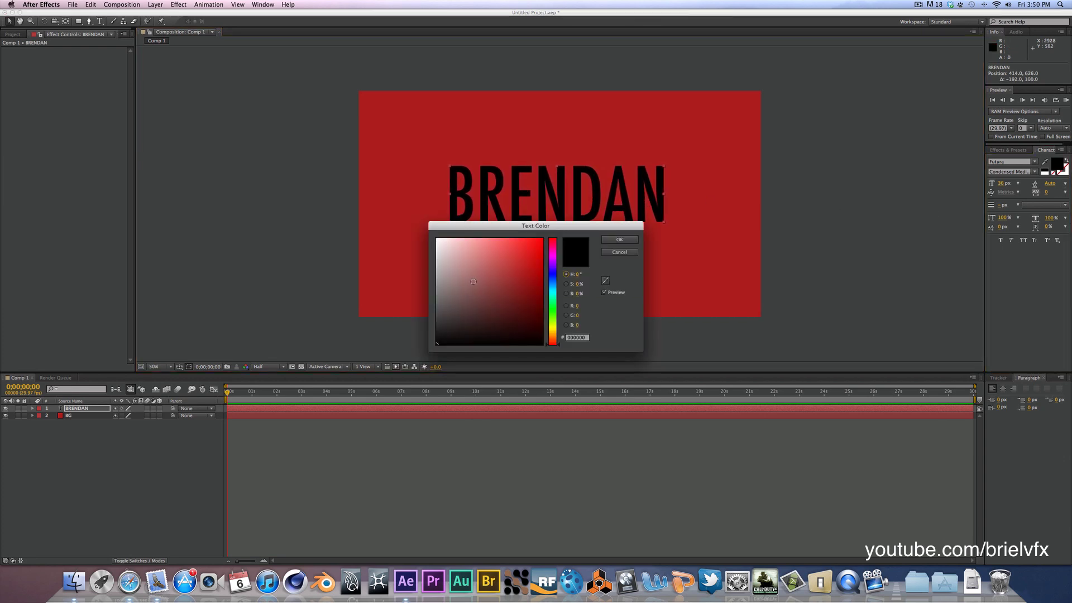
left_click(436, 242)
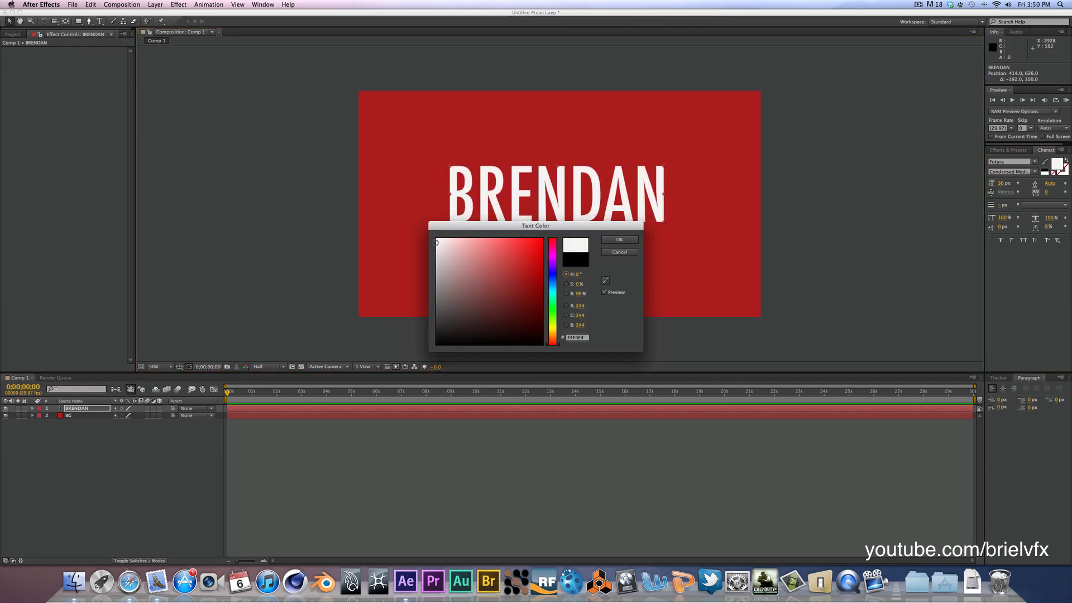
left_click(604, 241)
left_click_drag(583, 195, 587, 200)
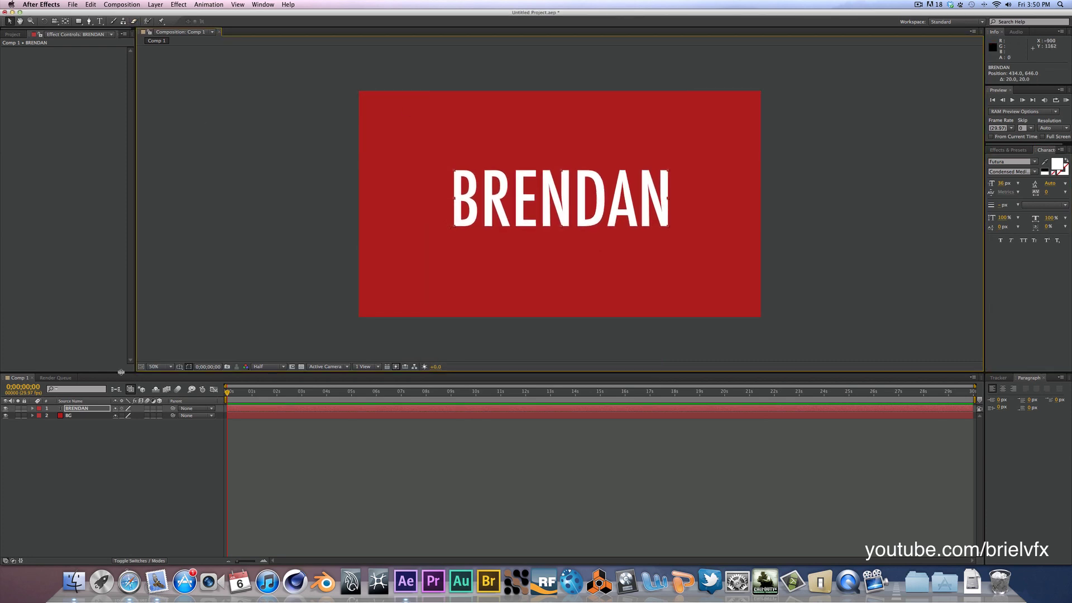
- Make BRENDAN a 3D layer and move its anchor point to the middle of the word
left_click(160, 409)
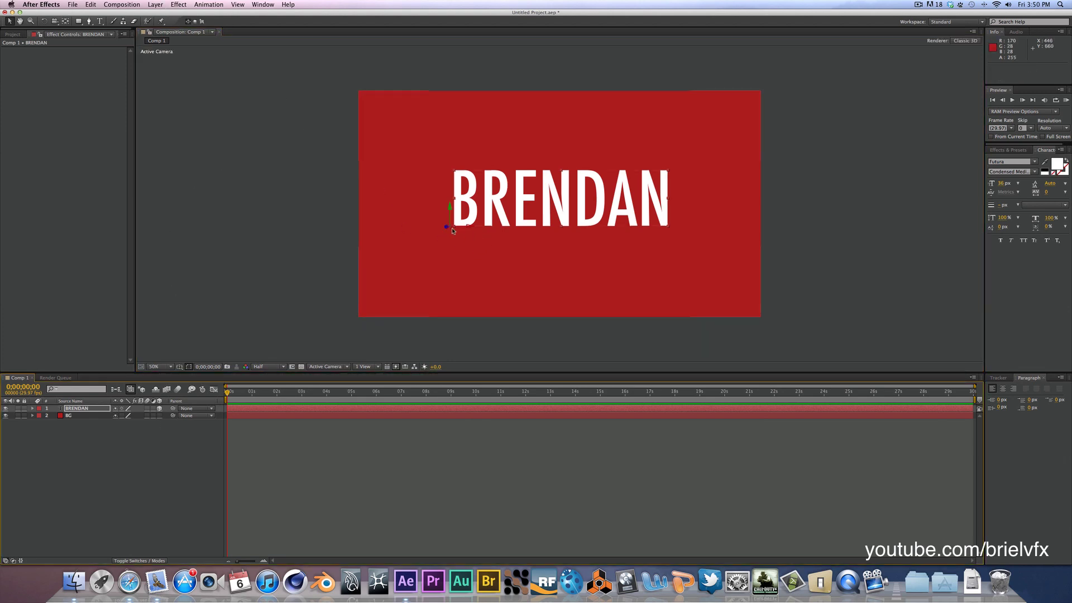
key("y")
left_click_drag(452, 230, 564, 206)
key("v")
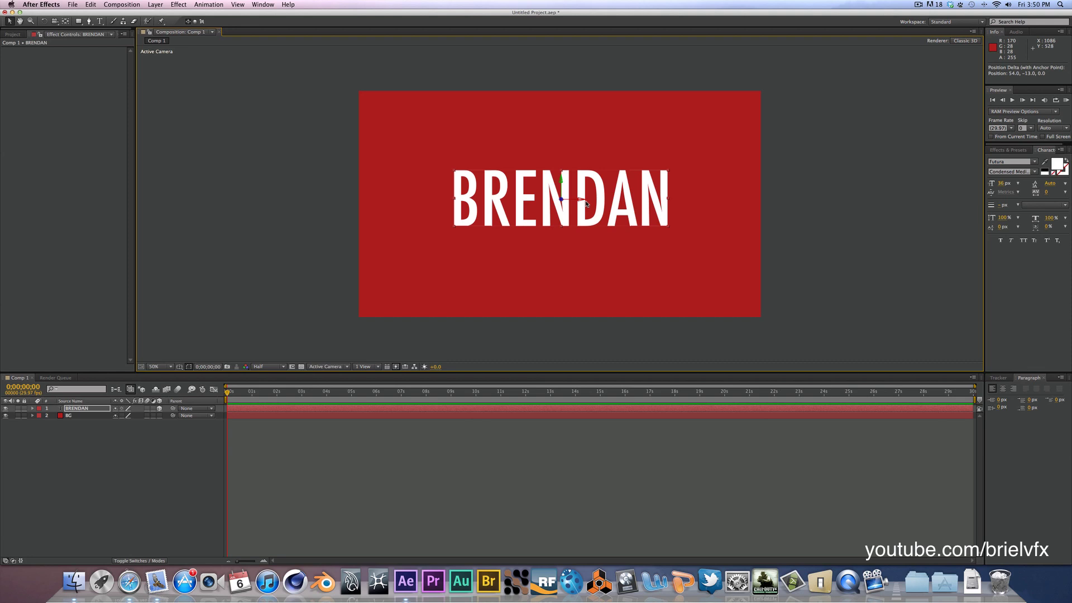
left_click(78, 408)
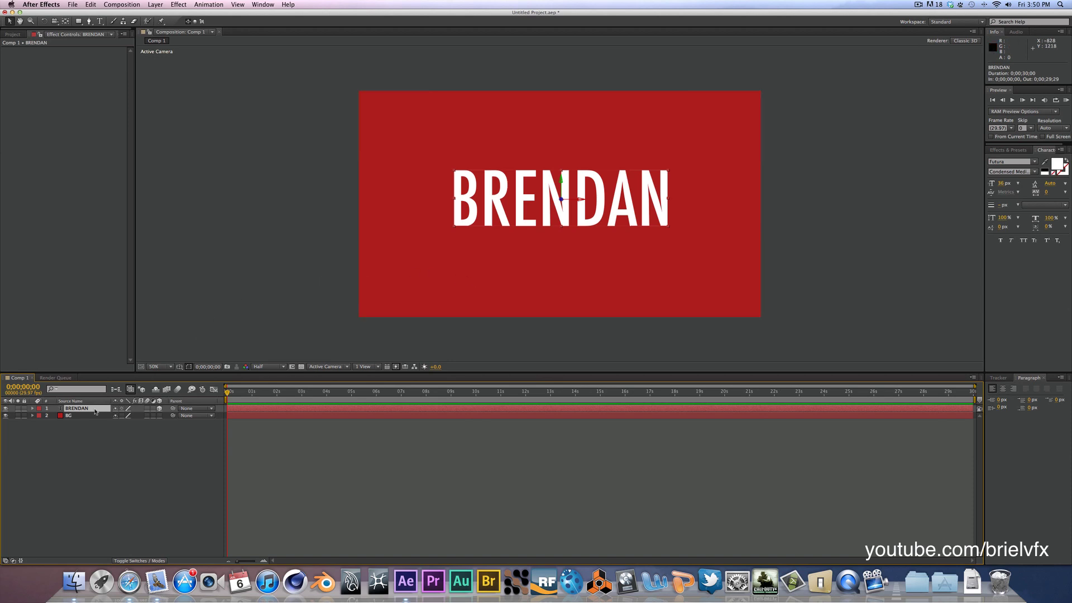
- Duplicate BRENDAN, place the copy beneath it, colour it black and offset it down-right
key("super+d")
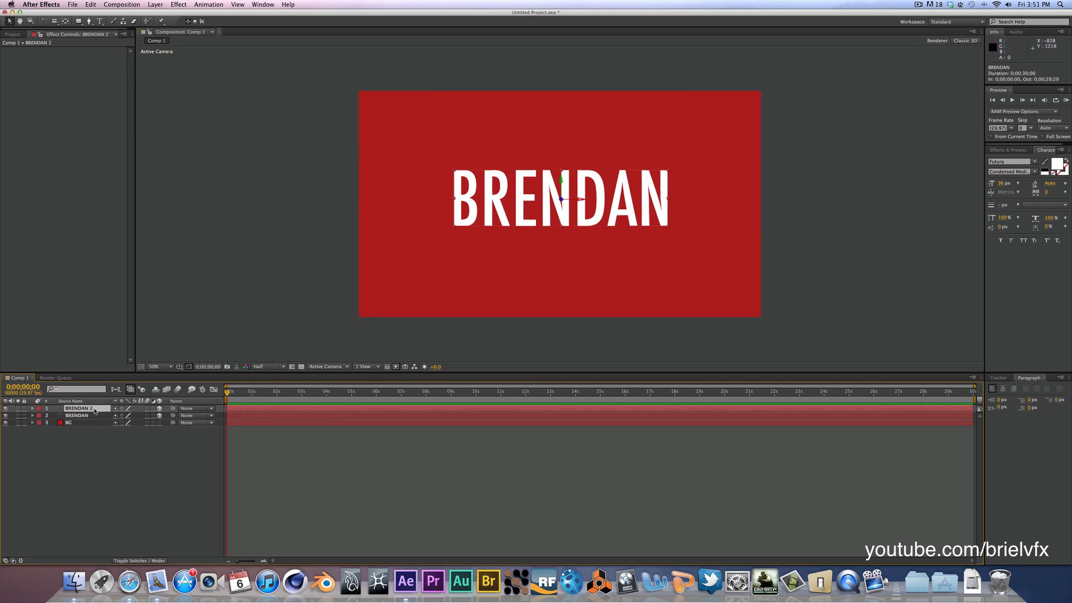
left_click_drag(94, 411, 91, 421)
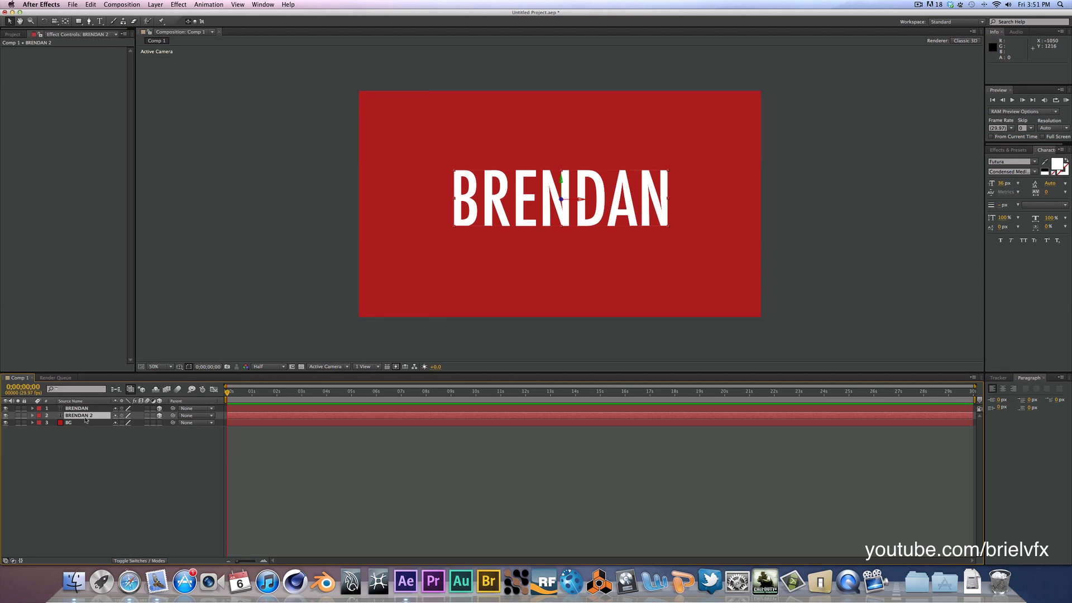
left_click(1059, 164)
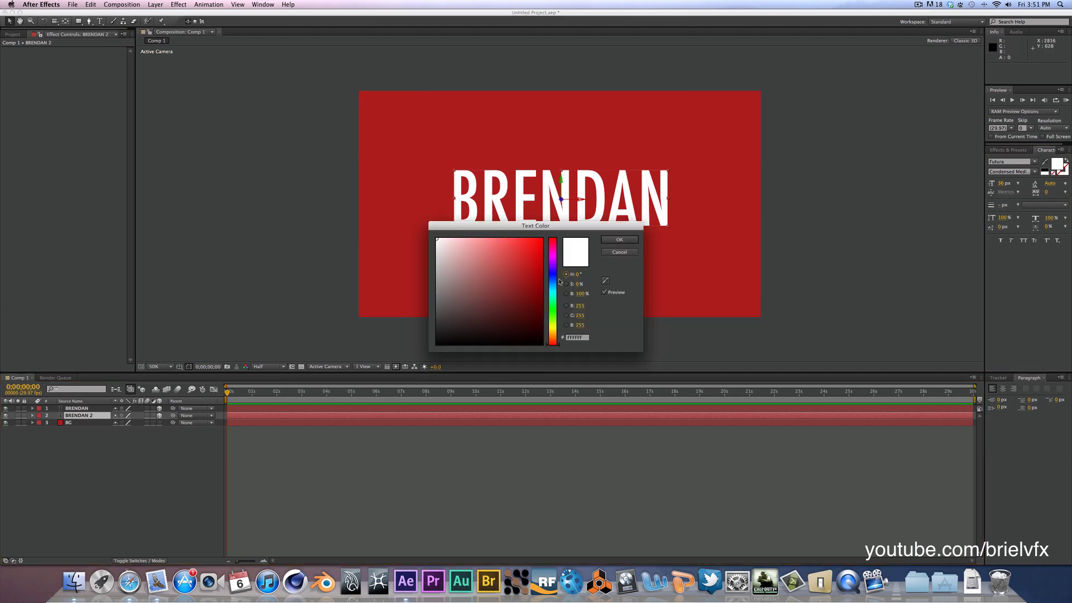
left_click_drag(487, 310, 413, 361)
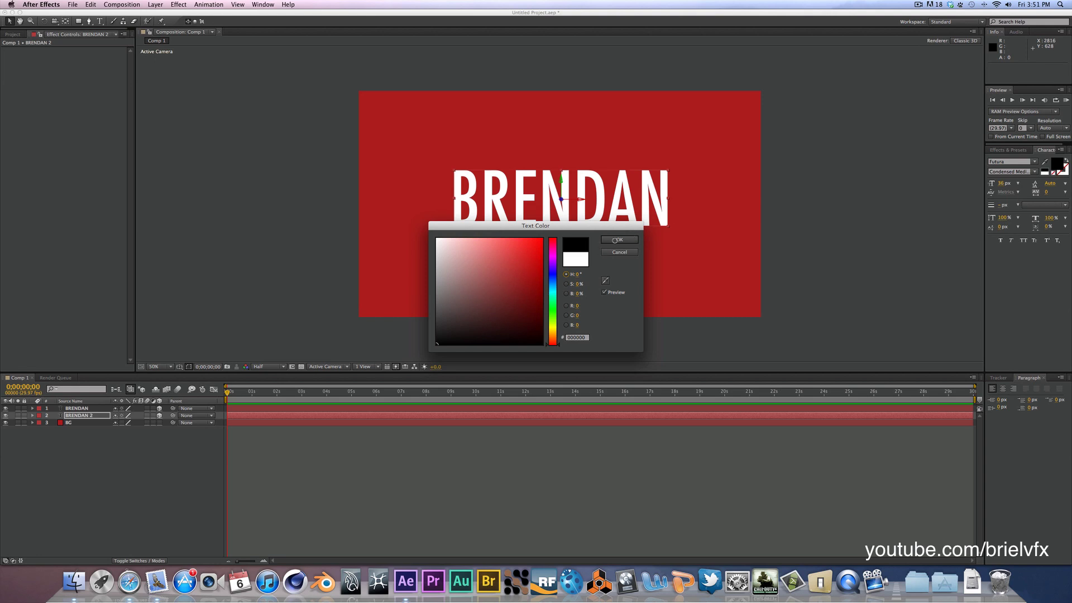
left_click(616, 240)
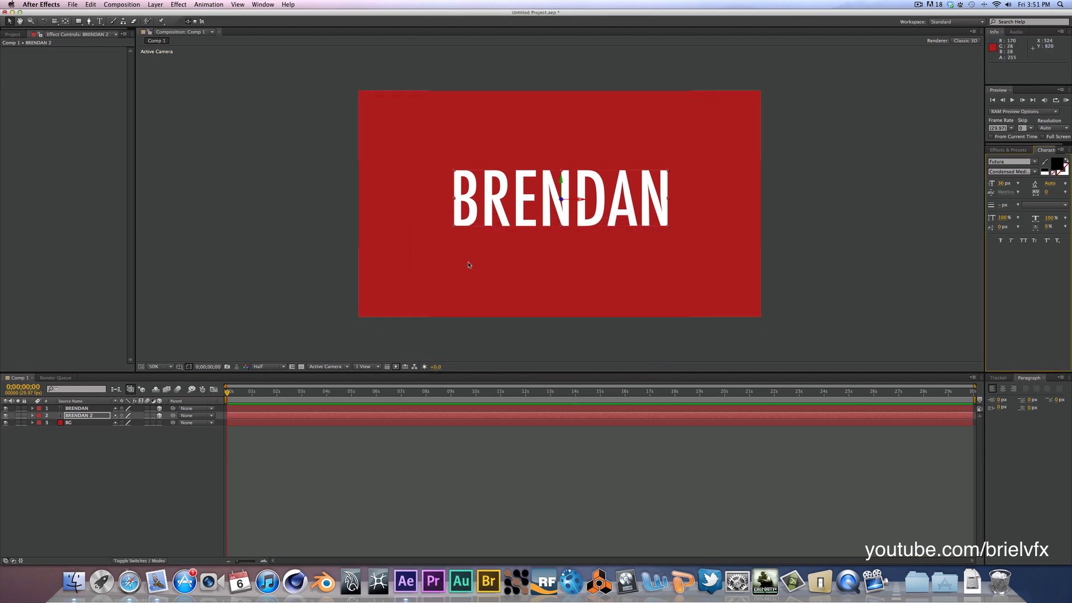
left_click_drag(559, 223, 561, 215)
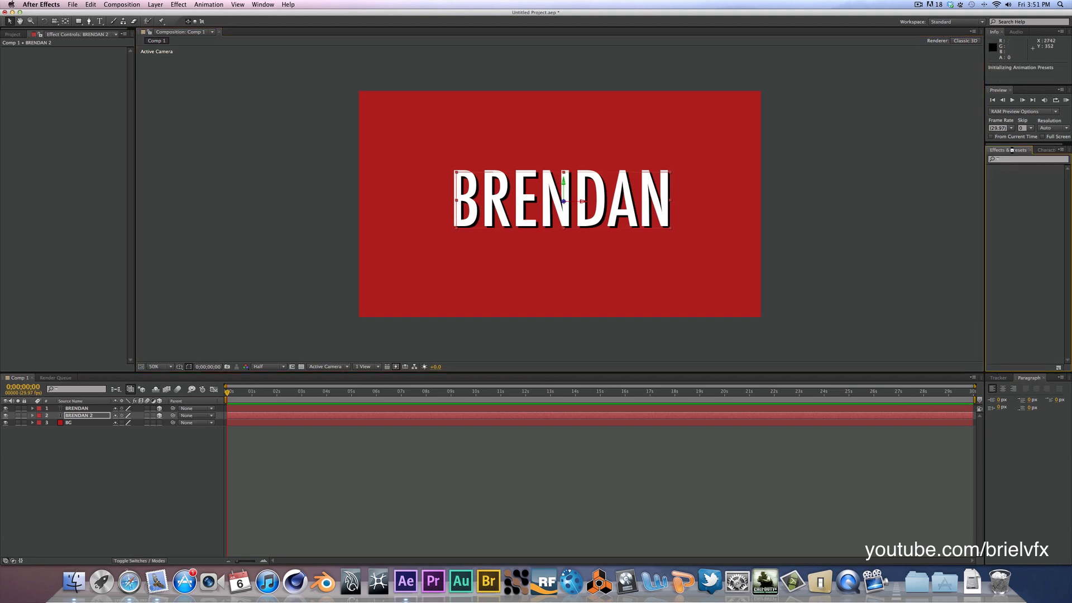
- Apply the Directional Blur effect, found by searching 'dire', to the BRENDAN 2 layer
left_click(1011, 150)
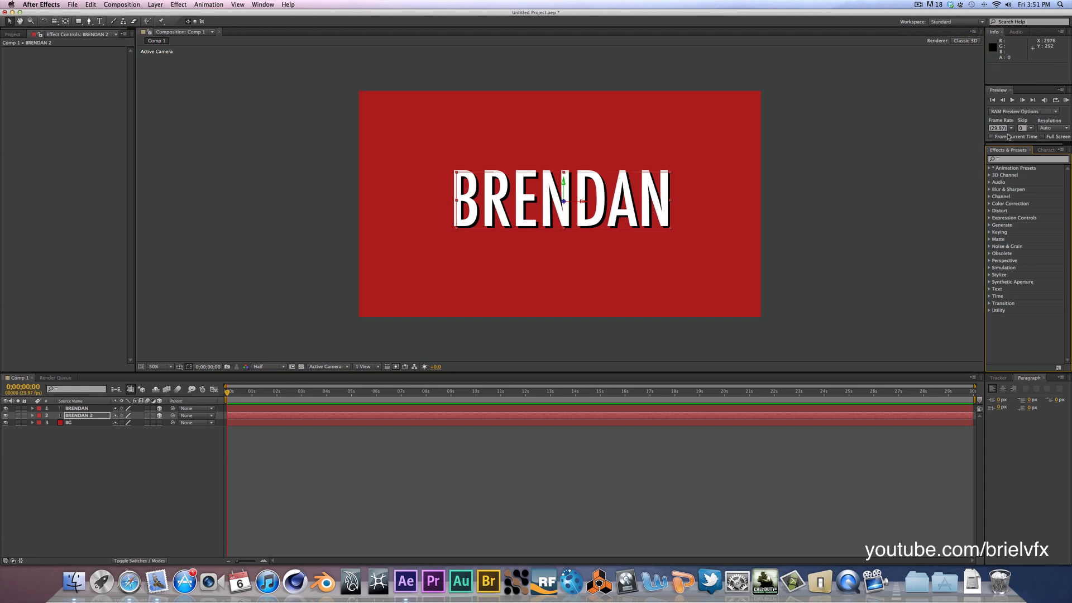
left_click(1006, 160)
type("dire")
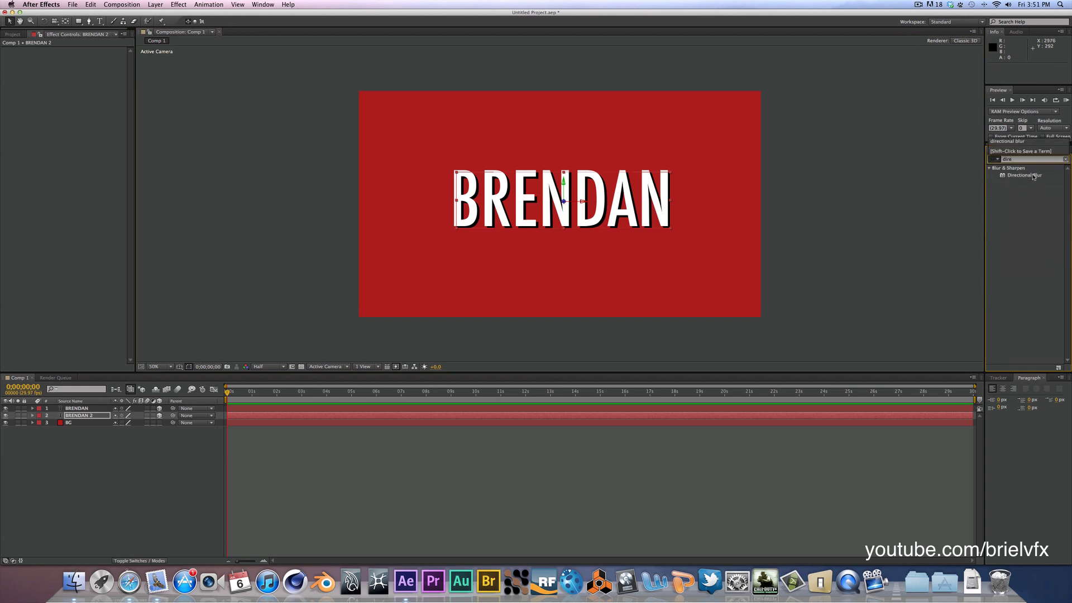
left_click_drag(1033, 177, 876, 249)
left_click_drag(634, 351, 554, 416)
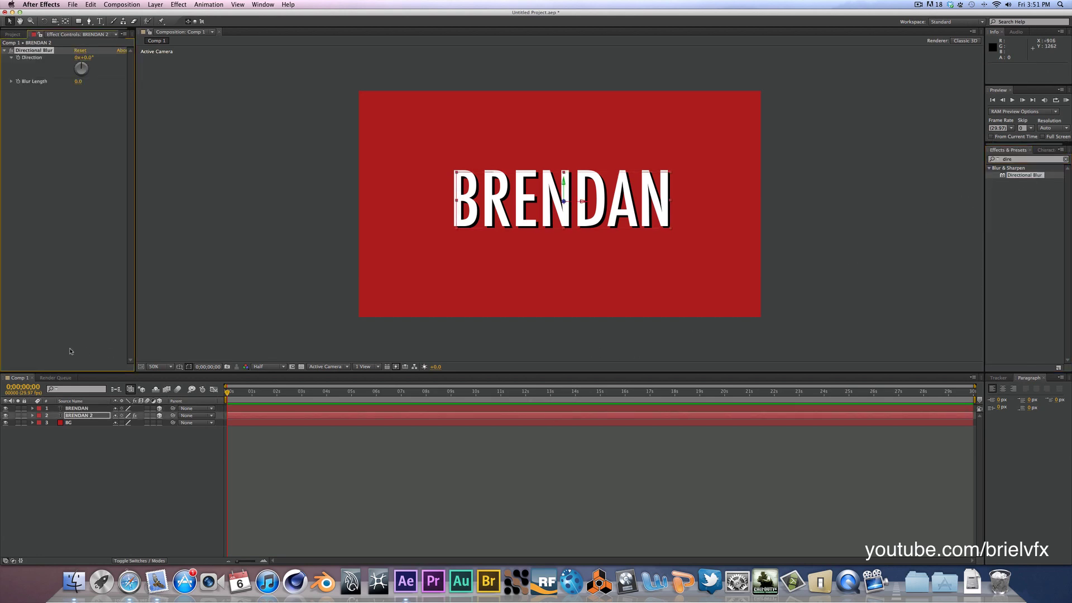
- Set the blur's Direction to 180° and Blur Length to 40.2
left_click(87, 58)
type("180")
key("Return")
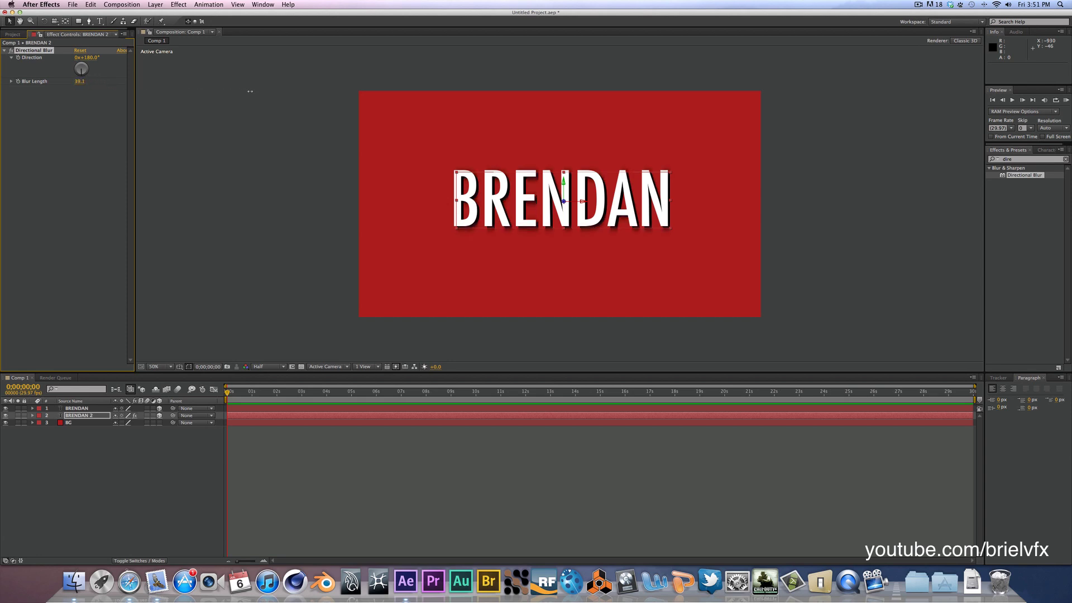
left_click_drag(251, 91, 257, 92)
left_click(235, 143)
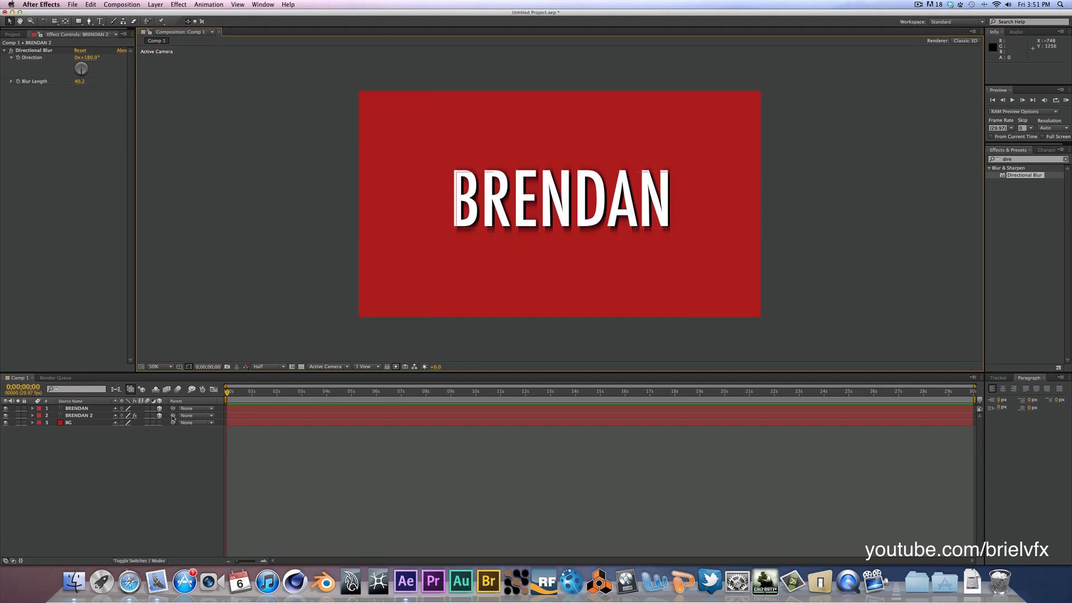
- Parent BRENDAN 2 to BRENDAN, then rotate BRENDAN to about 86° Y, nearly edge-on
left_click_drag(173, 415, 85, 409)
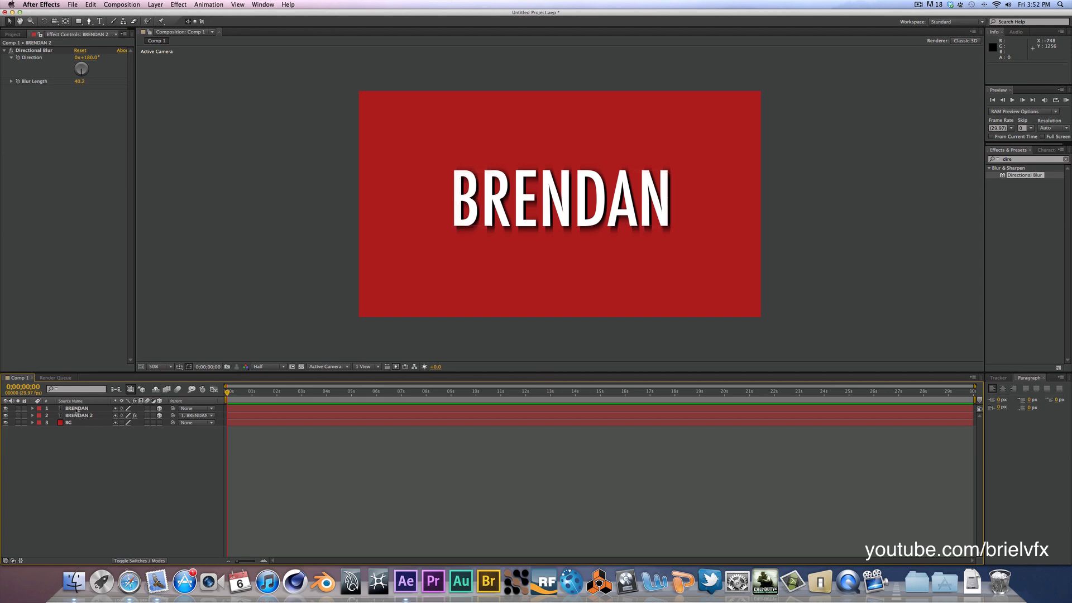
left_click(76, 410)
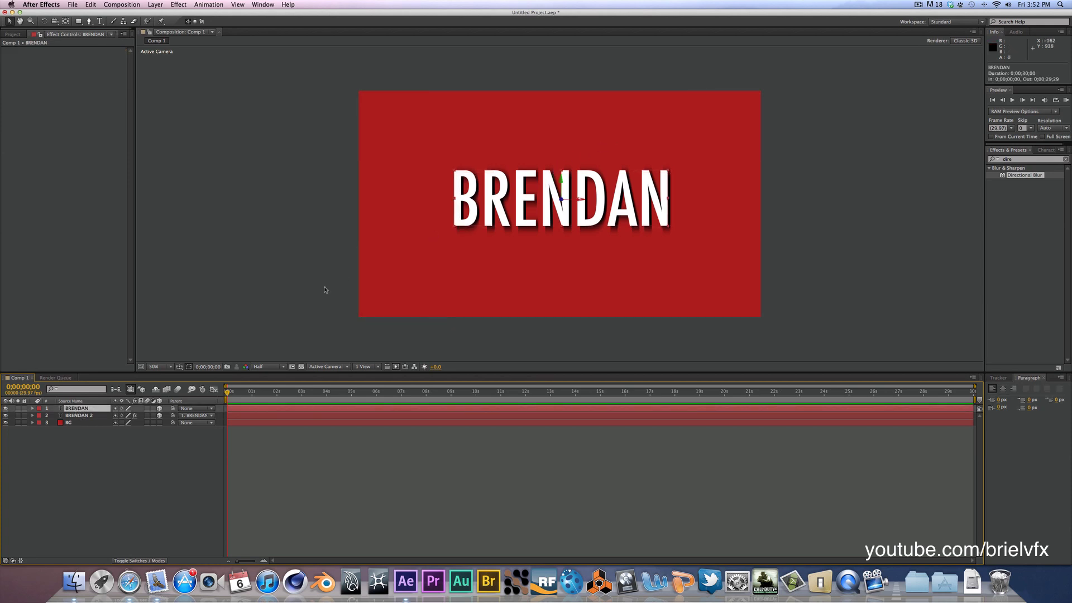
key("w")
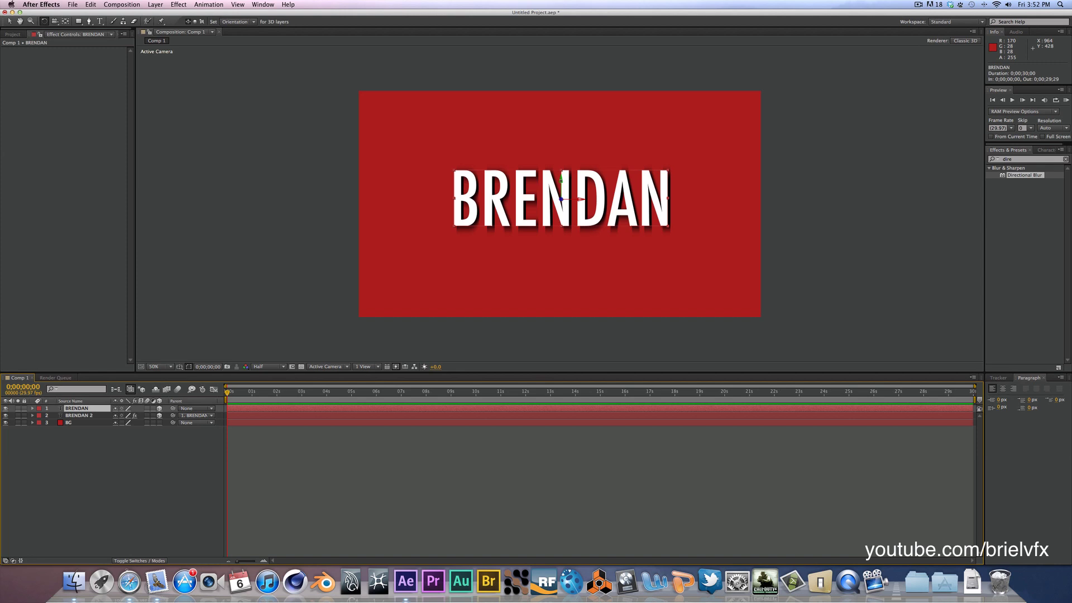
left_click_drag(561, 180, 543, 186)
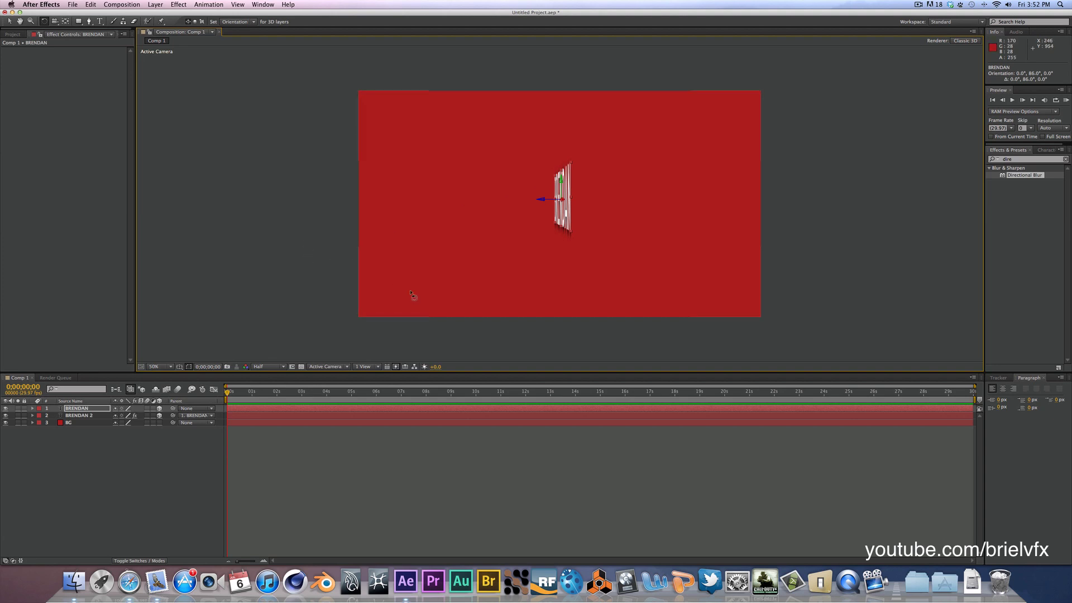
- Rename the BRENDAN 2 layer to 'Shadow'
key("v")
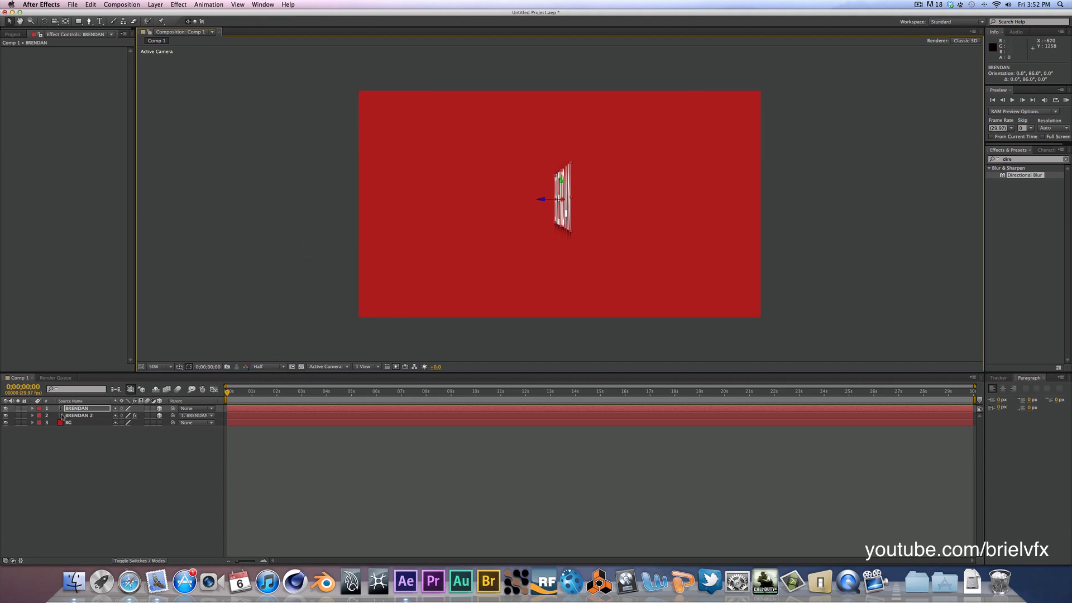
left_click(69, 417)
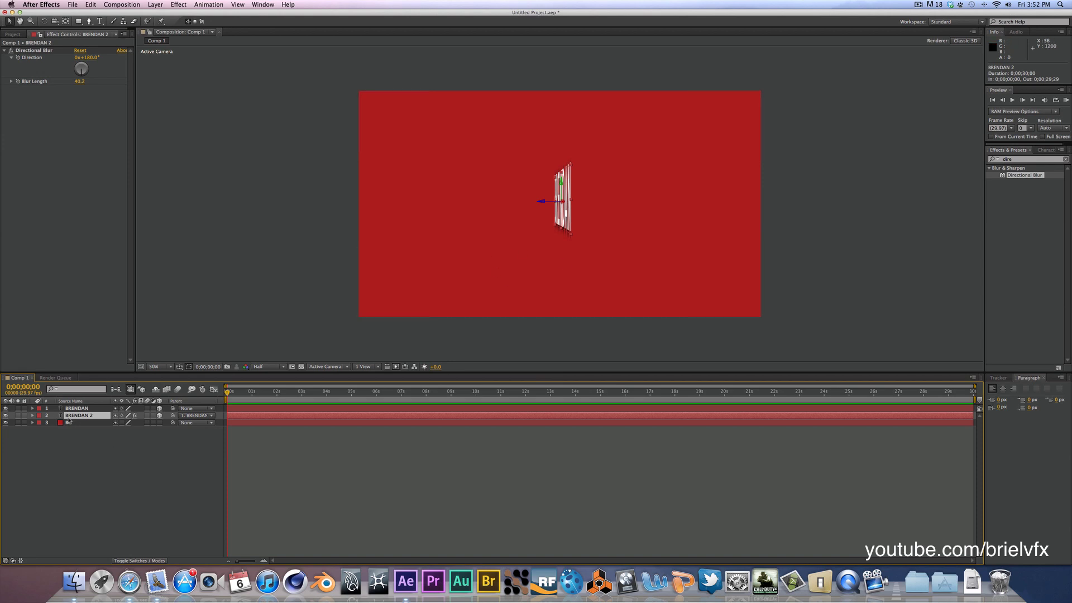
key("Return")
type("Shadow")
key("Return")
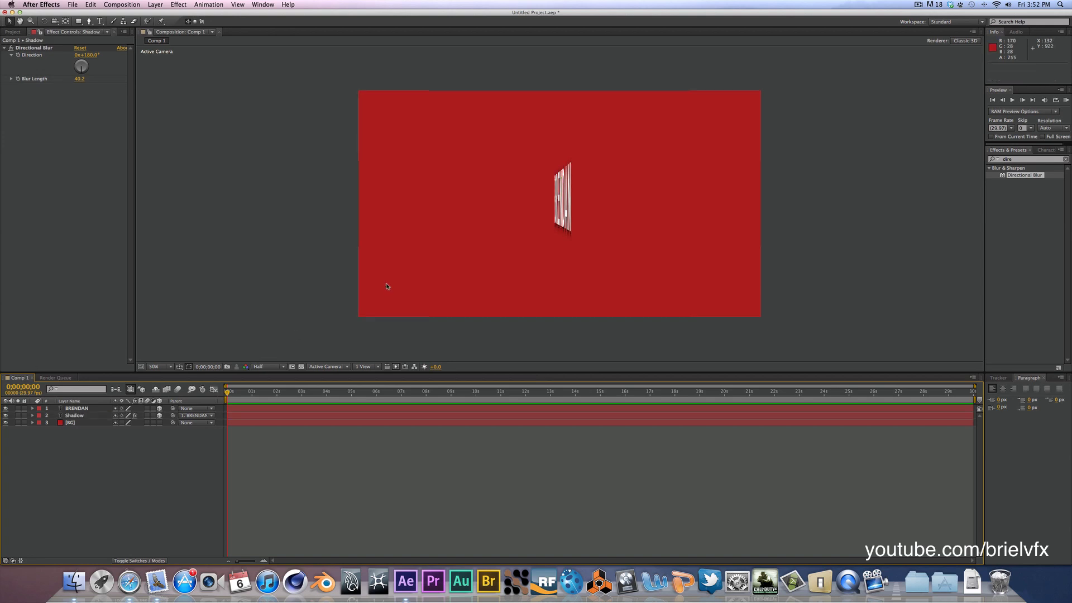
- Push the Shadow layer slightly back in depth, undoing an accidental background move
left_click(82, 417)
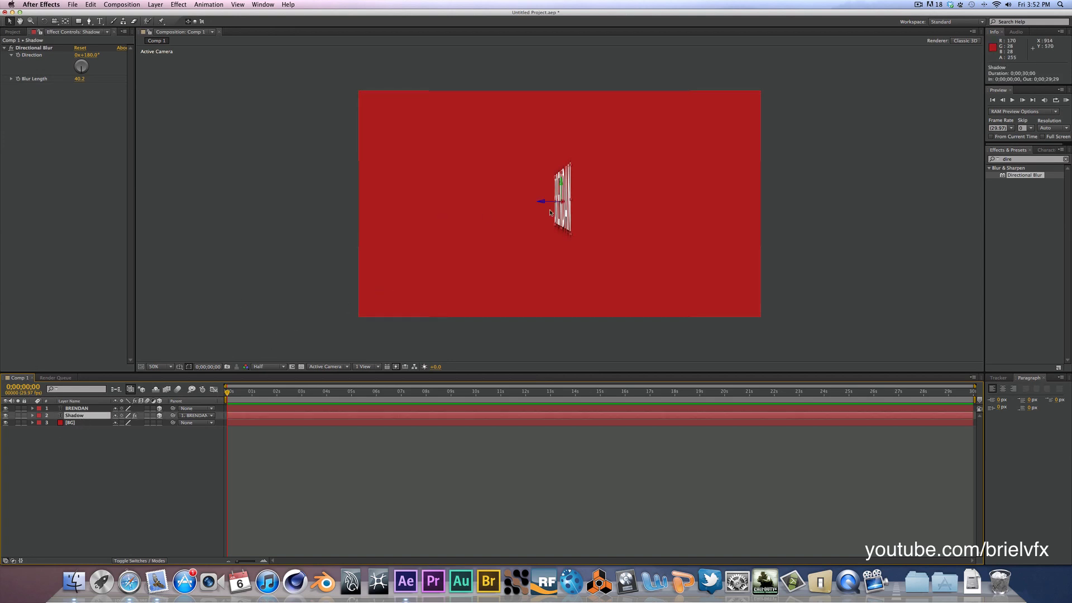
left_click(544, 205)
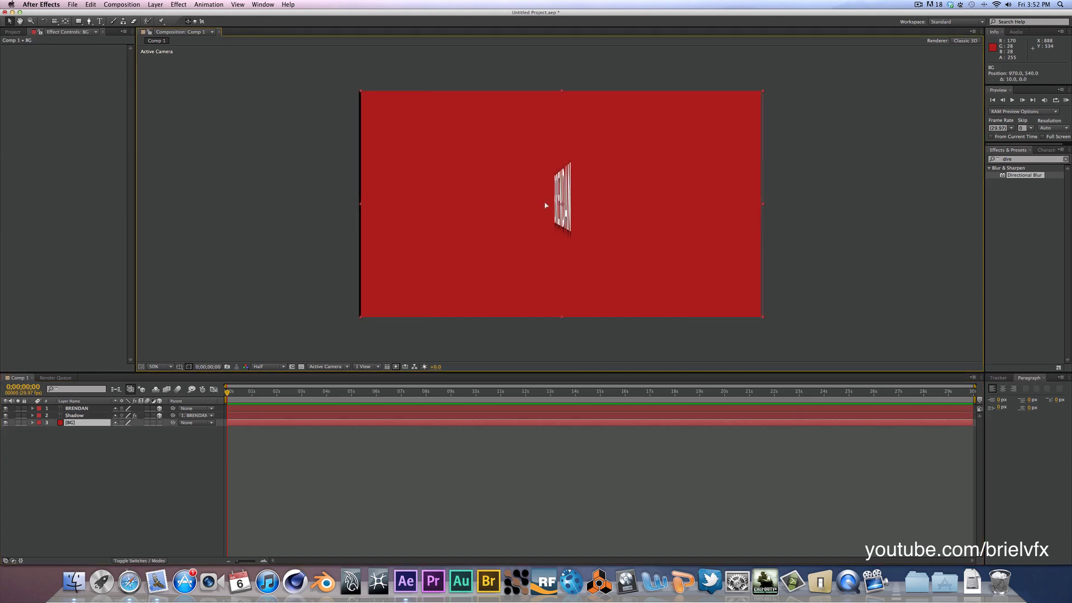
key("super+z")
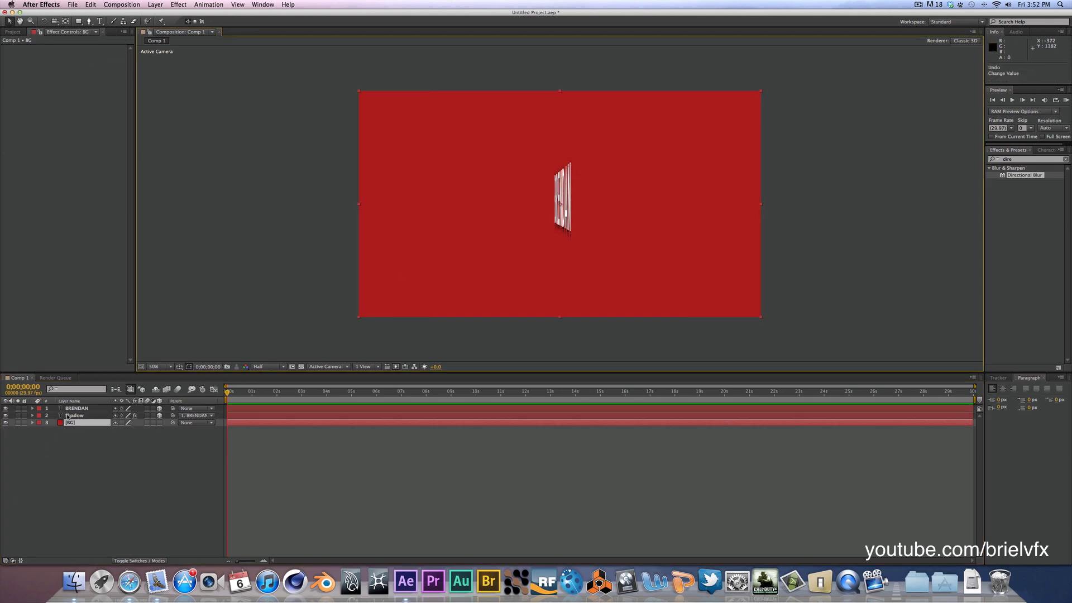
left_click(67, 416)
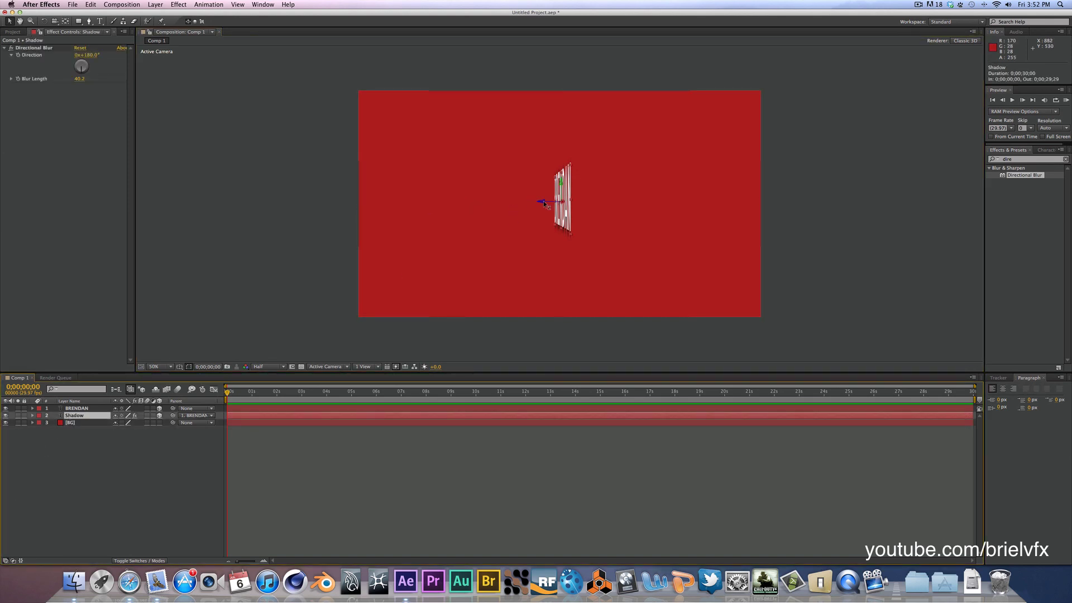
left_click_drag(544, 203, 544, 204)
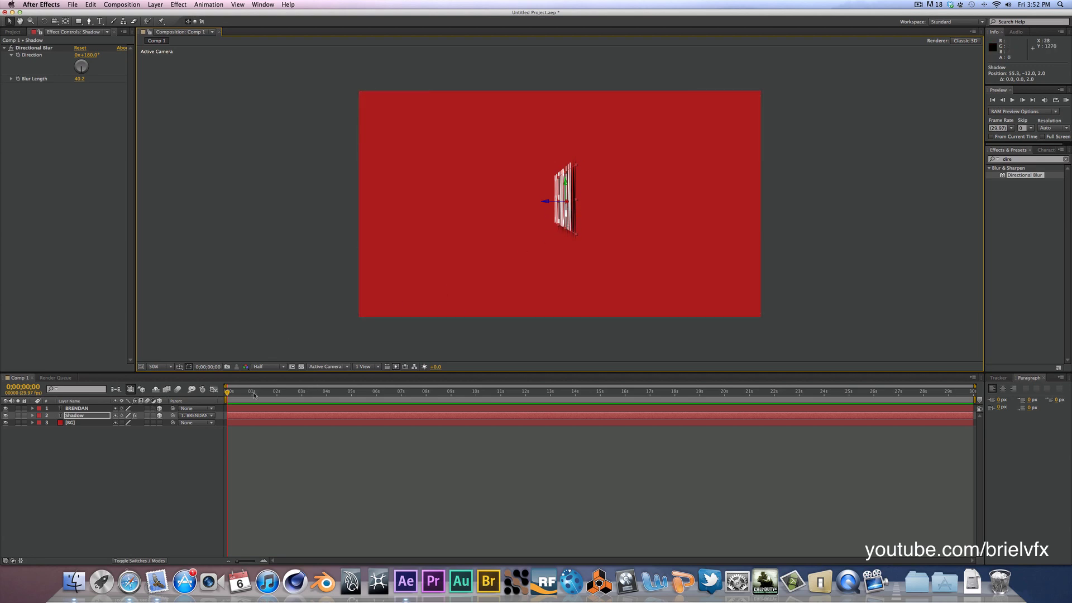
- Rotate BRENDAN back to face the camera, at about 356° Y
left_click(73, 408)
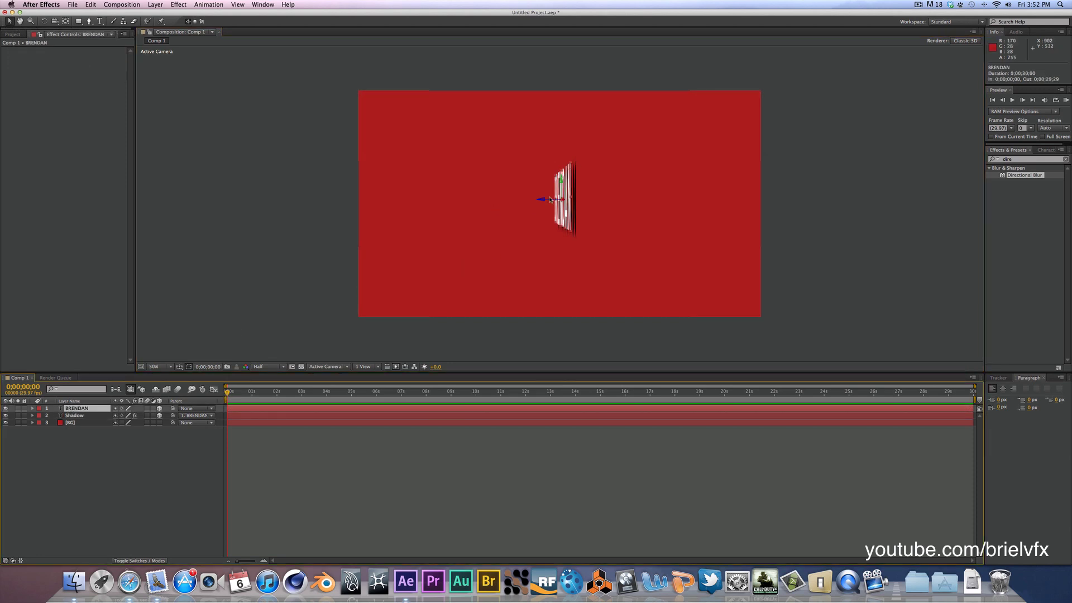
key("w")
left_click_drag(564, 189, 586, 192)
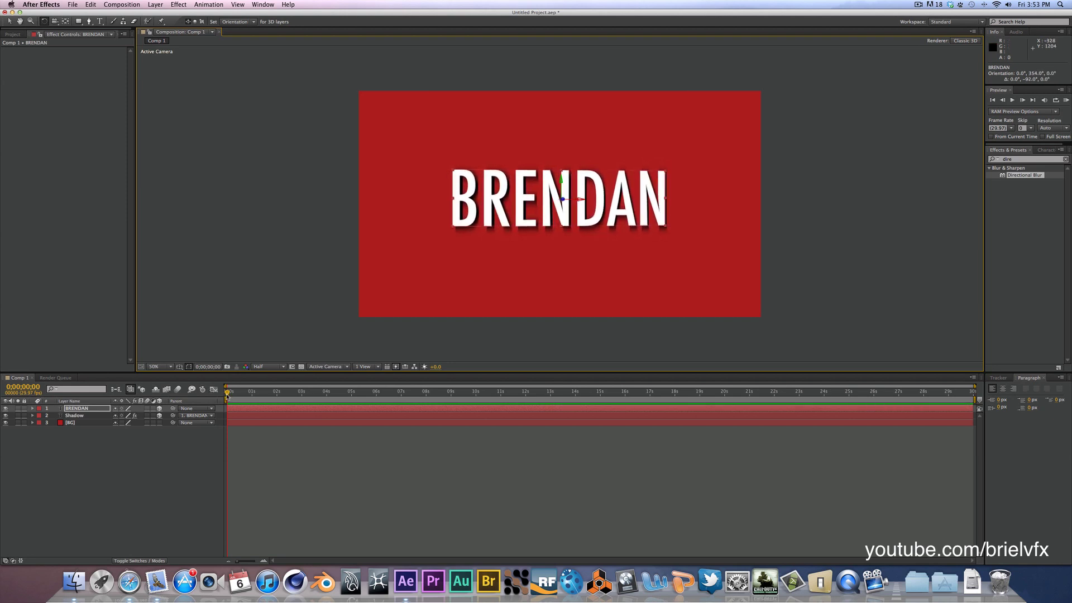
- At 2 seconds, set keyframes on BRENDAN's Orientation and X, Y, Z Rotation
left_click_drag(227, 396, 286, 398)
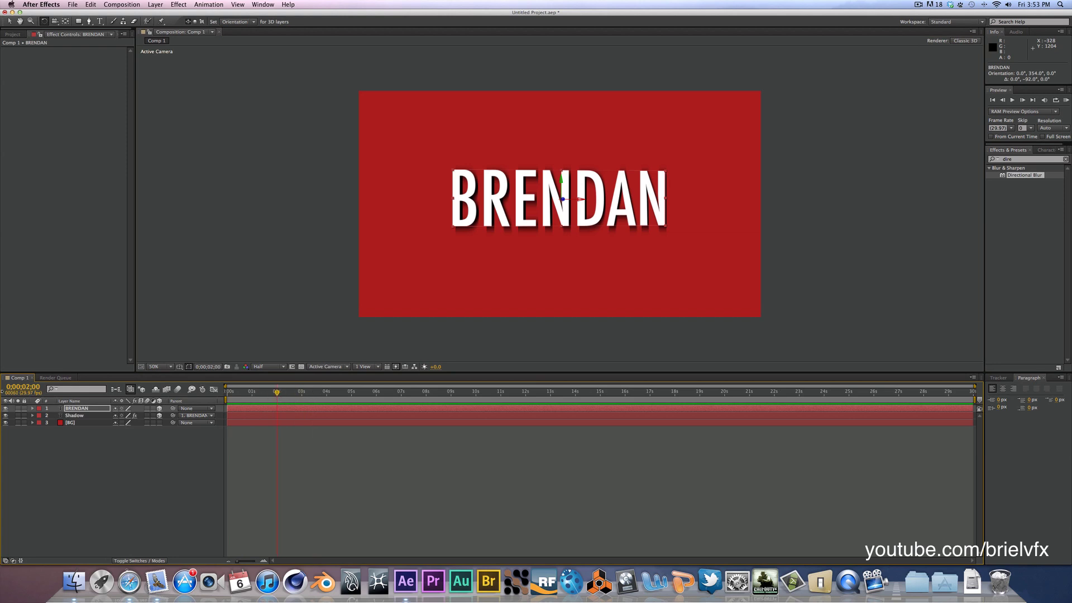
left_click(74, 410)
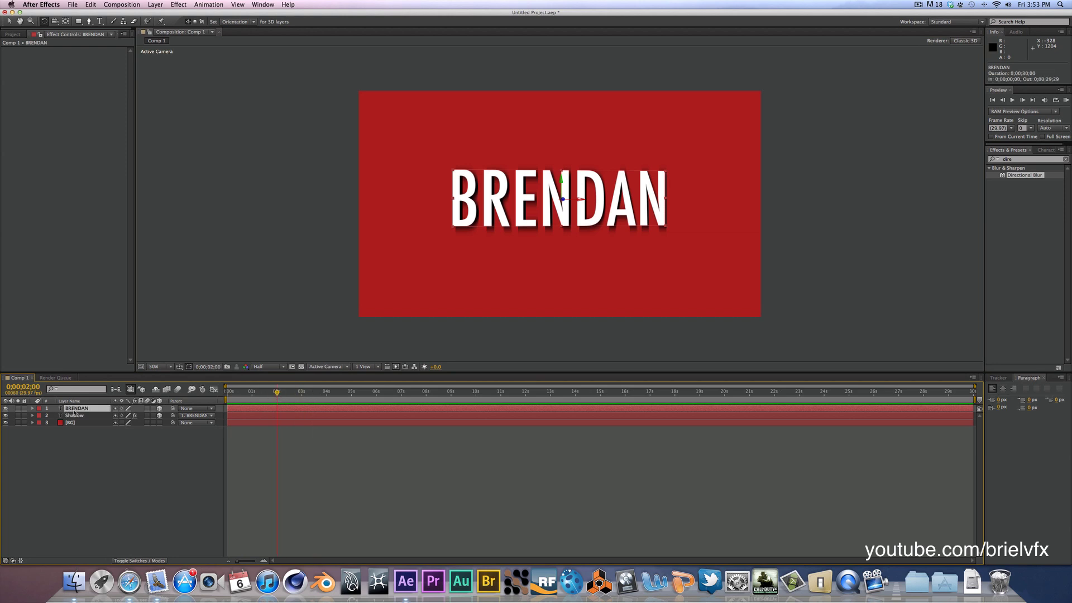
key("r")
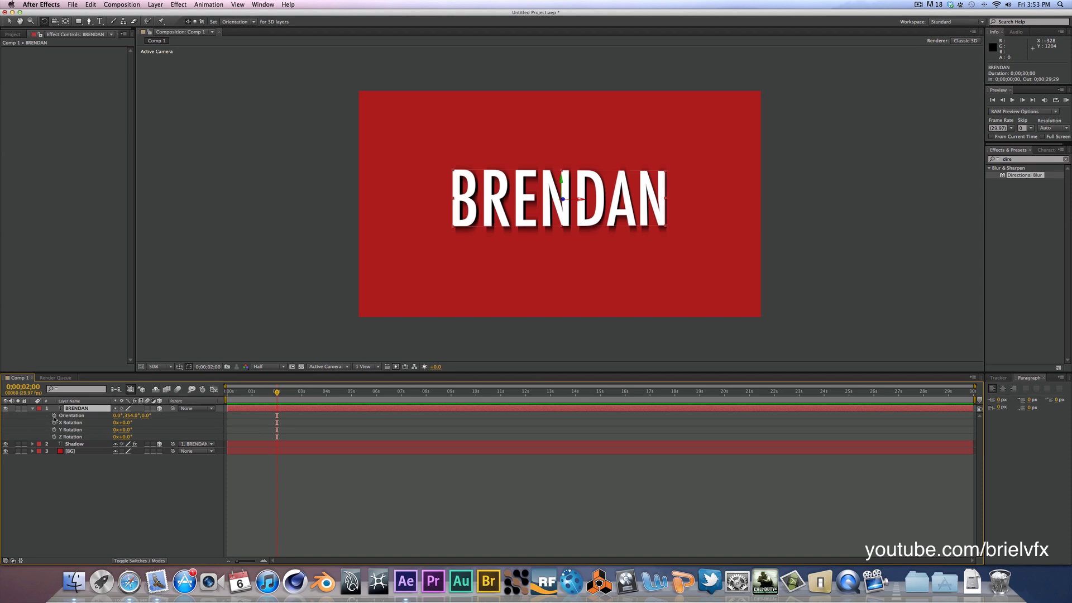
left_click(54, 416)
left_click(54, 422)
left_click(55, 429)
left_click(55, 436)
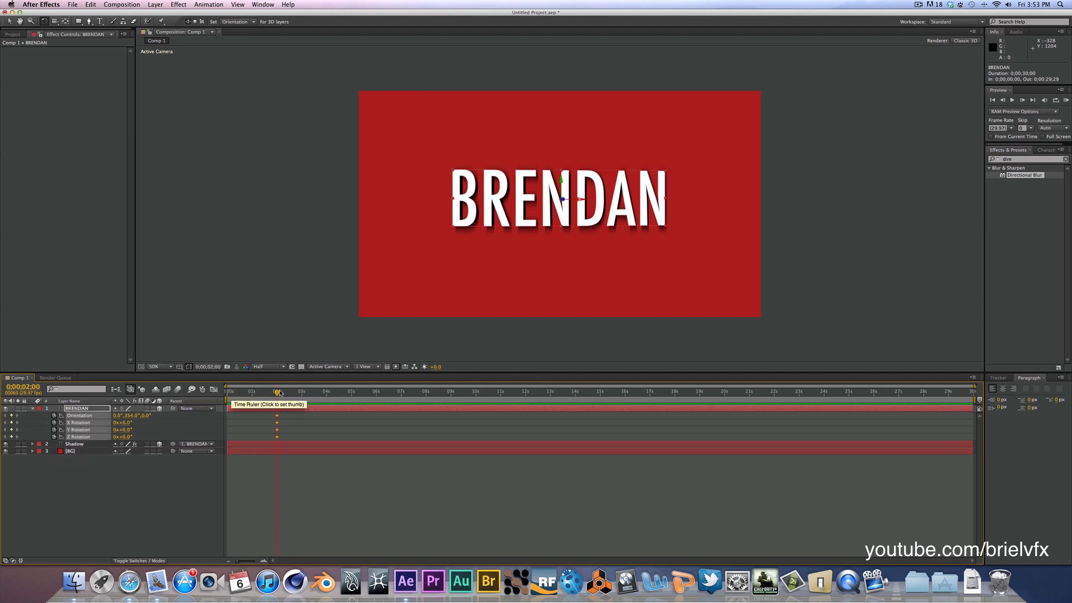
- At 0 seconds, turn BRENDAN edge-on at 90° Y and delete the X, Y, Z Rotation keyframes
left_click_drag(279, 393, 226, 393)
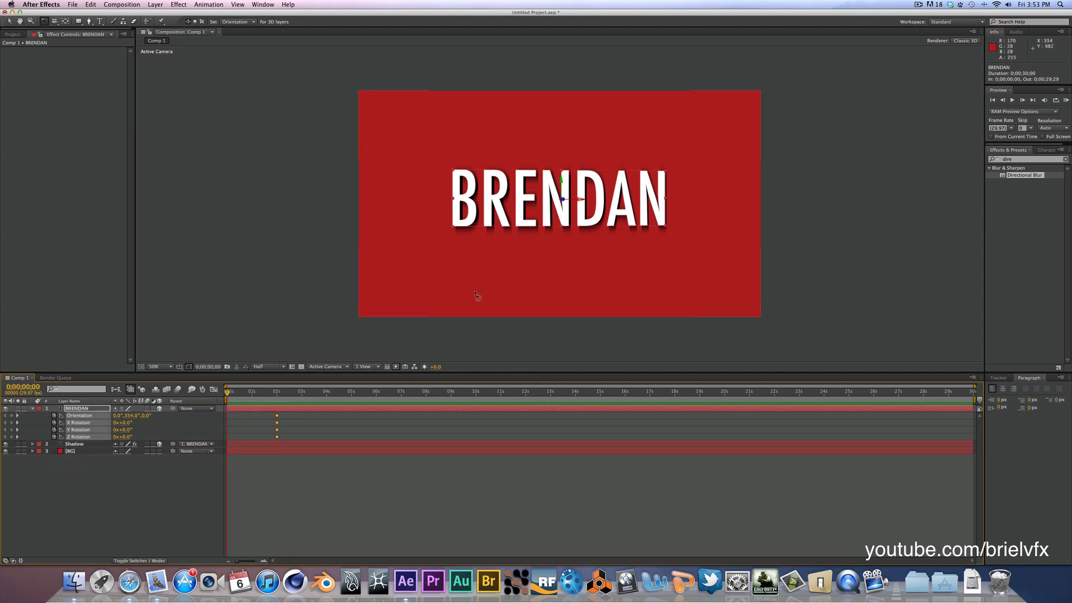
left_click_drag(561, 181, 541, 186)
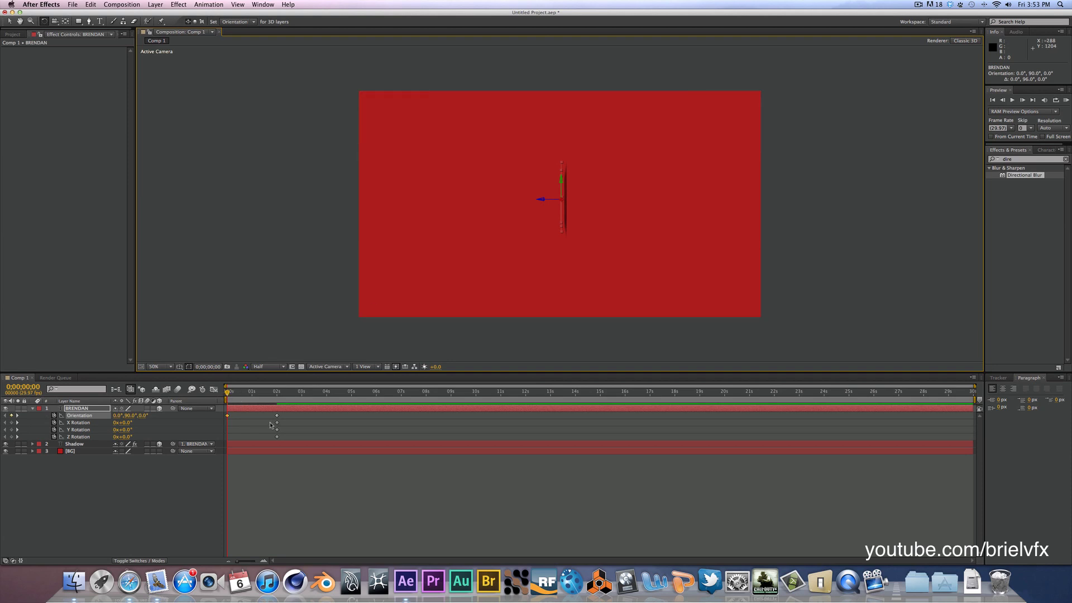
left_click_drag(270, 424, 286, 440)
key("Delete")
- Preview the spin-in and add a later Orientation key of 338° near 5 seconds
left_click_drag(262, 396, 221, 398)
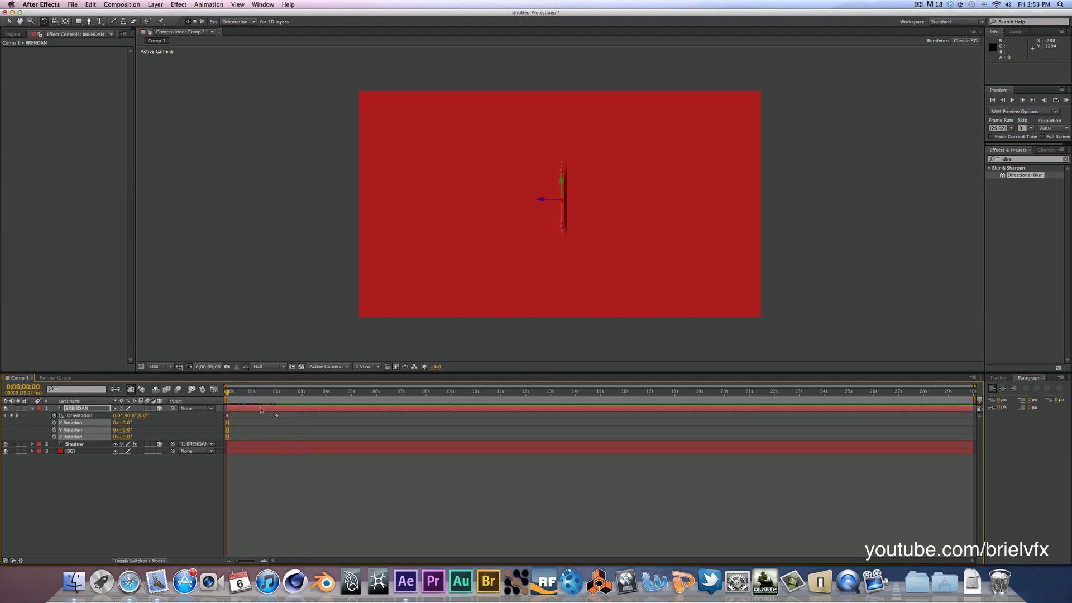
left_click(277, 416)
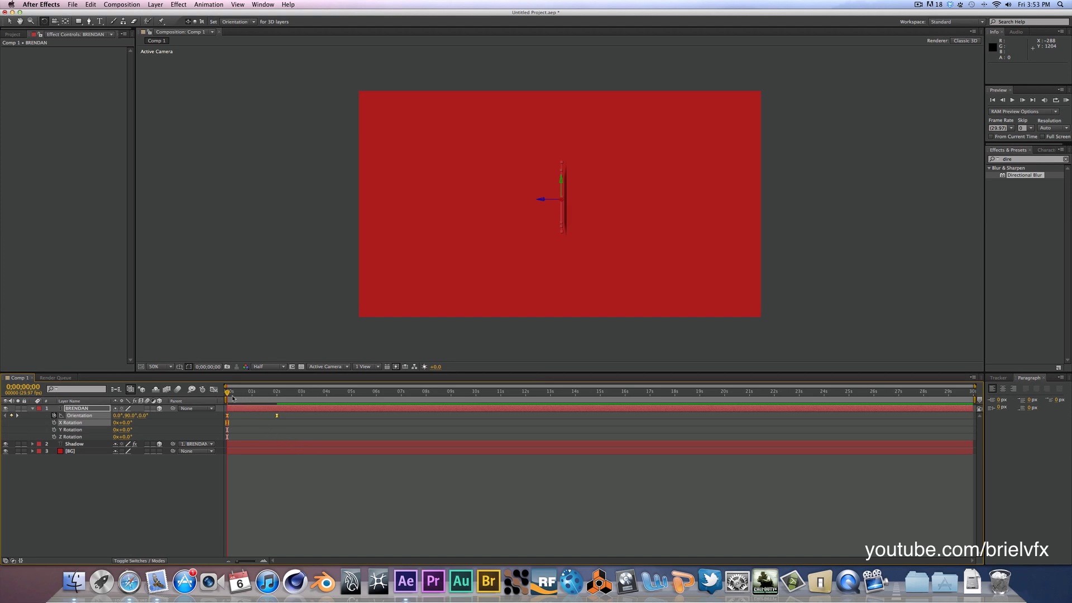
left_click_drag(228, 394, 351, 402)
left_click(572, 215)
left_click_drag(564, 178, 553, 198)
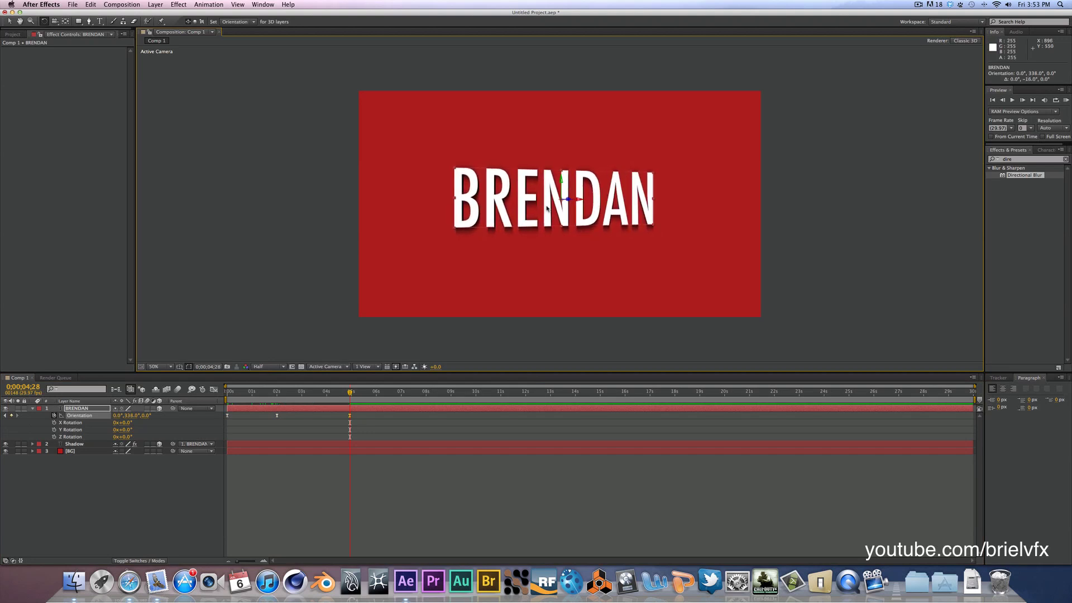
- Save the project as 'title tut.aep' in the Project Files folder
key("super+s")
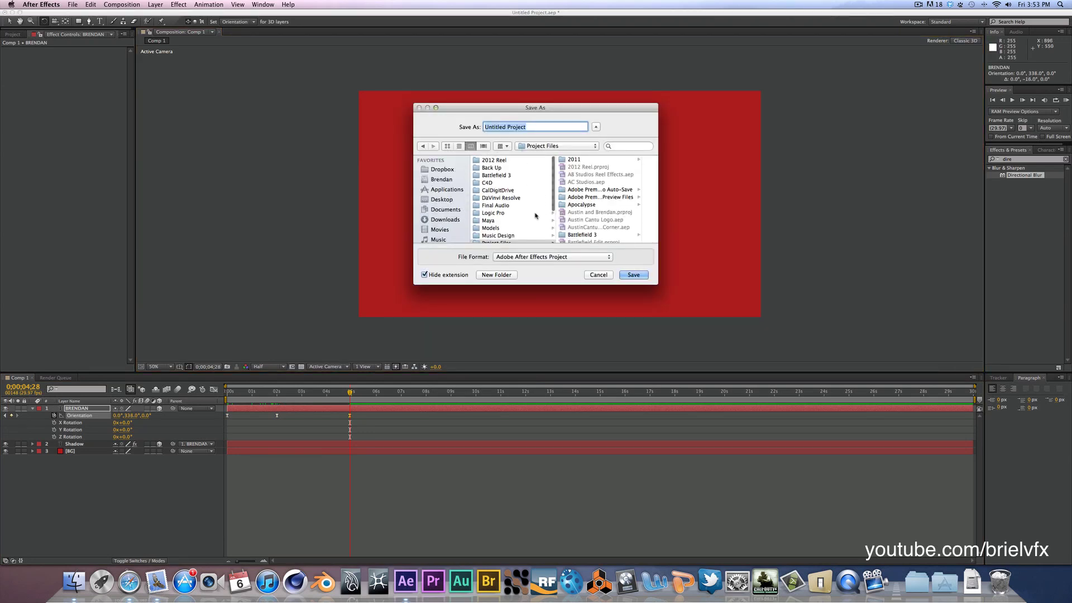
scroll(535, 215, "down", 3)
left_click(505, 195)
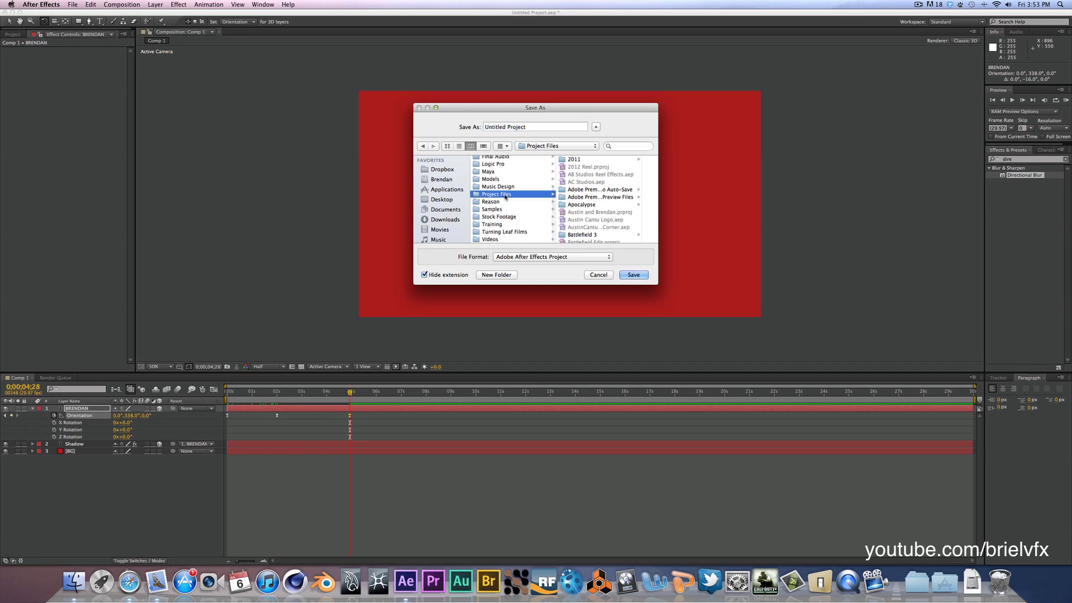
key("Tab")
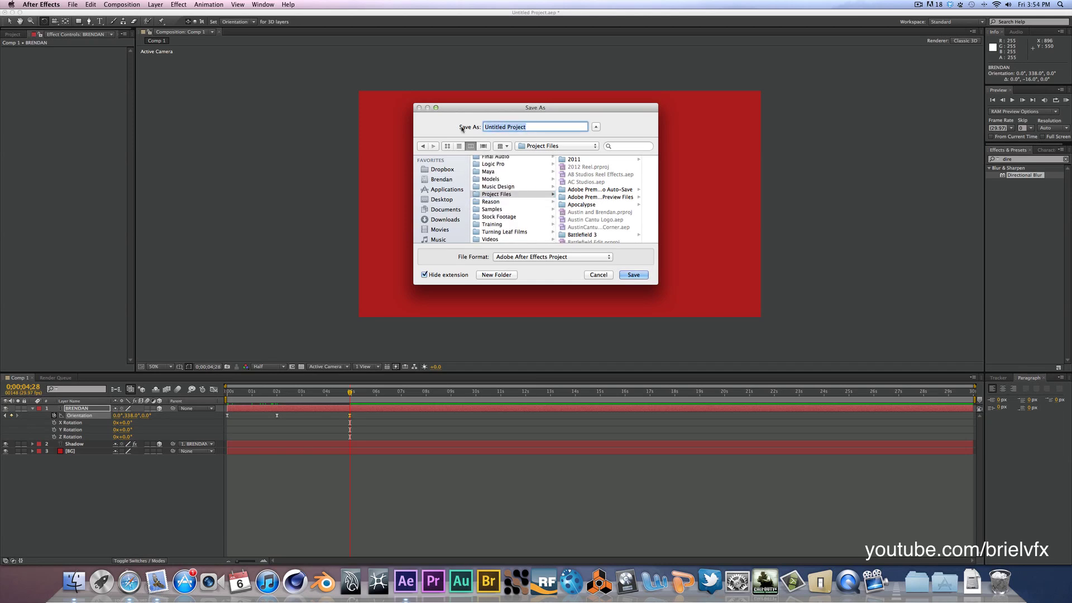
type("title tut")
left_click(623, 277)
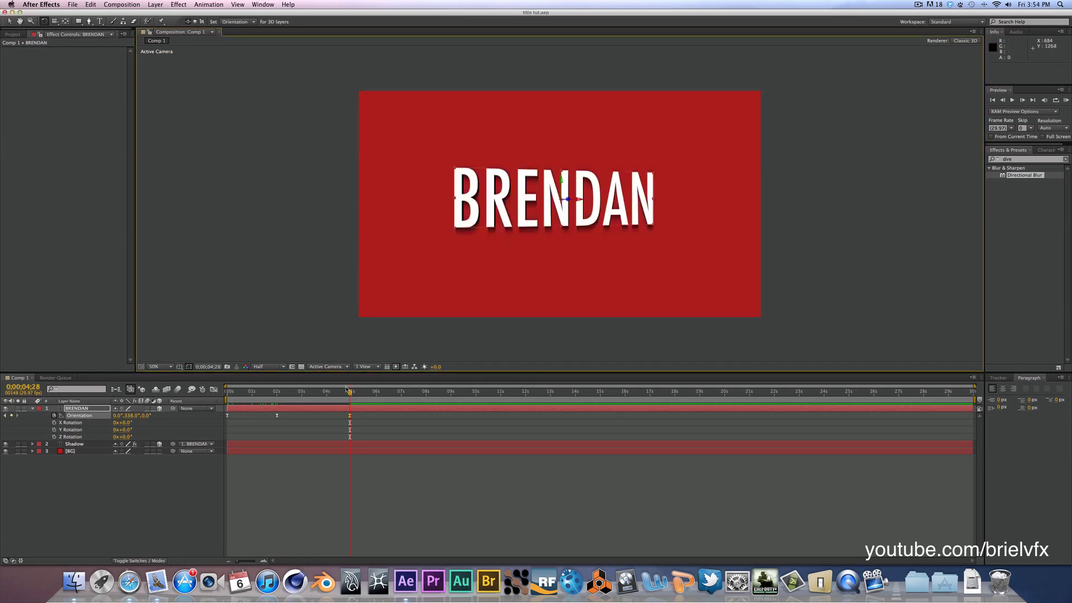
- Shift the BRENDAN Orientation keyframes earlier and RAM-preview the faster spin
key("KP_0")
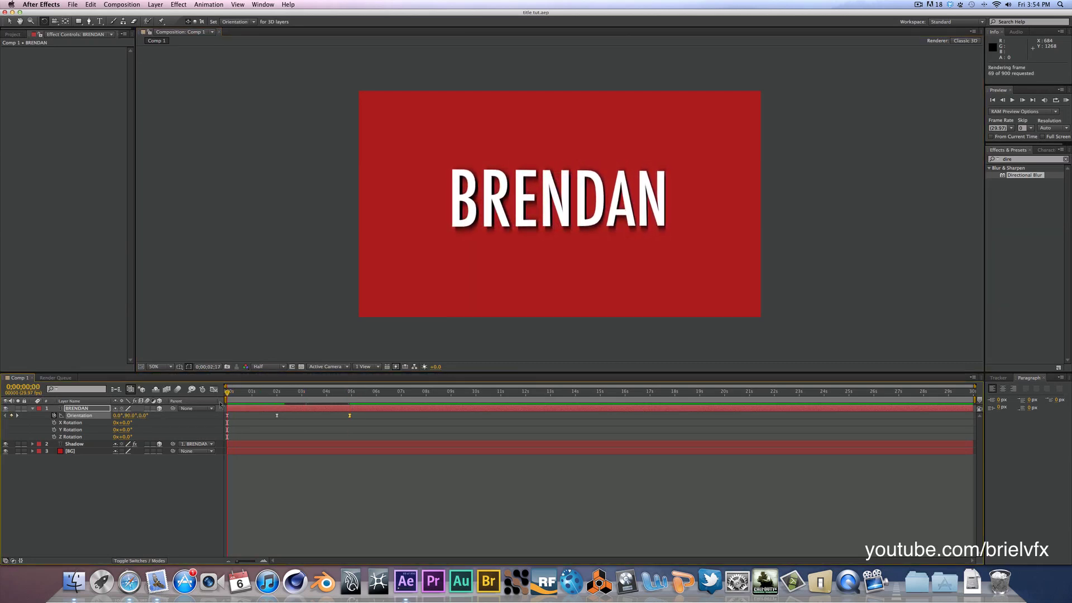
key("space")
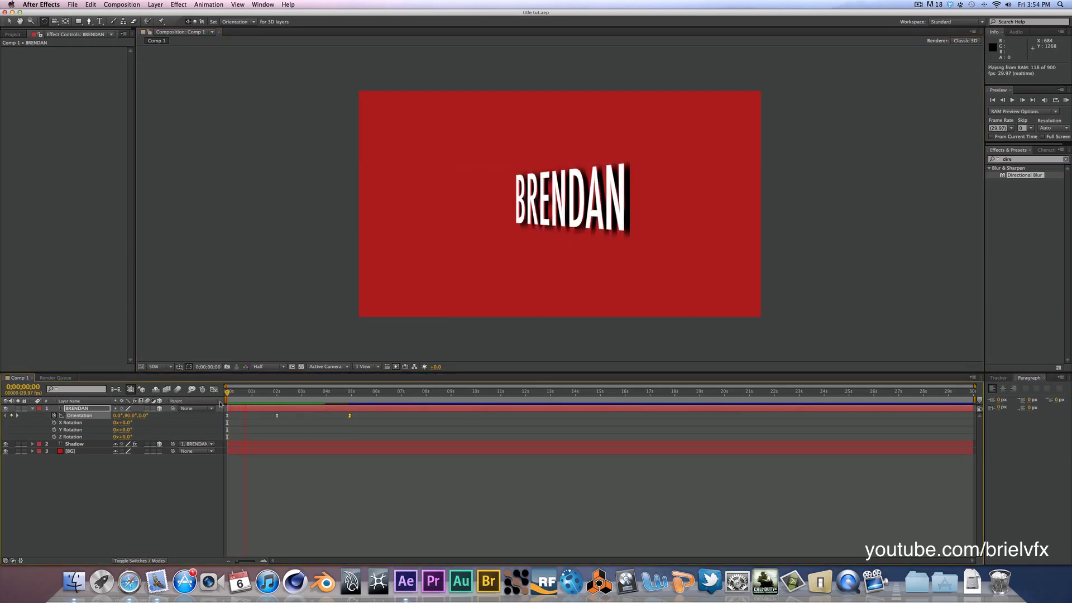
key("space")
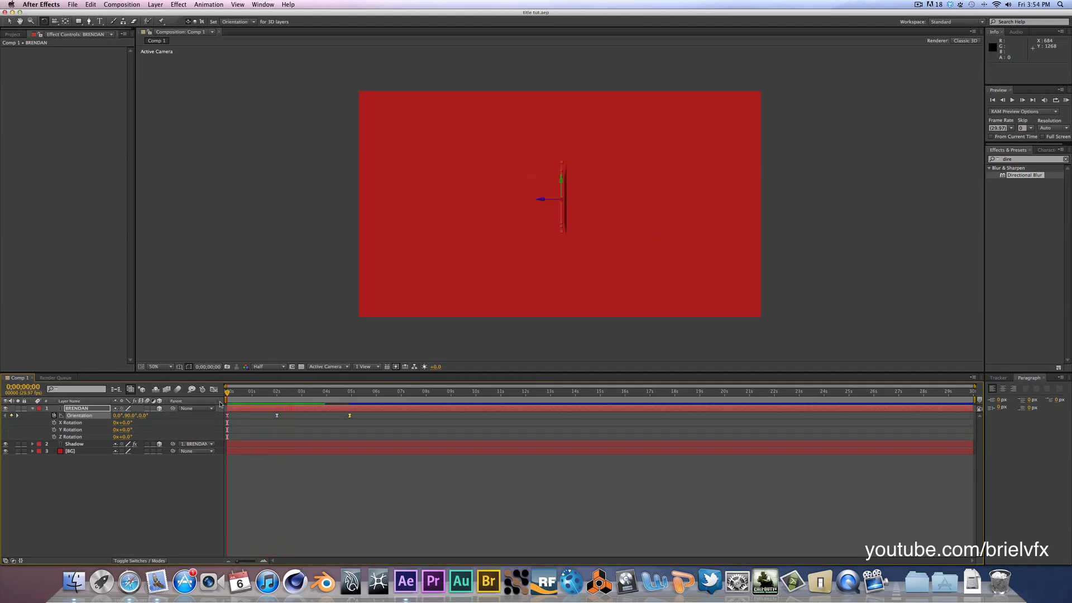
left_click_drag(272, 418, 323, 423)
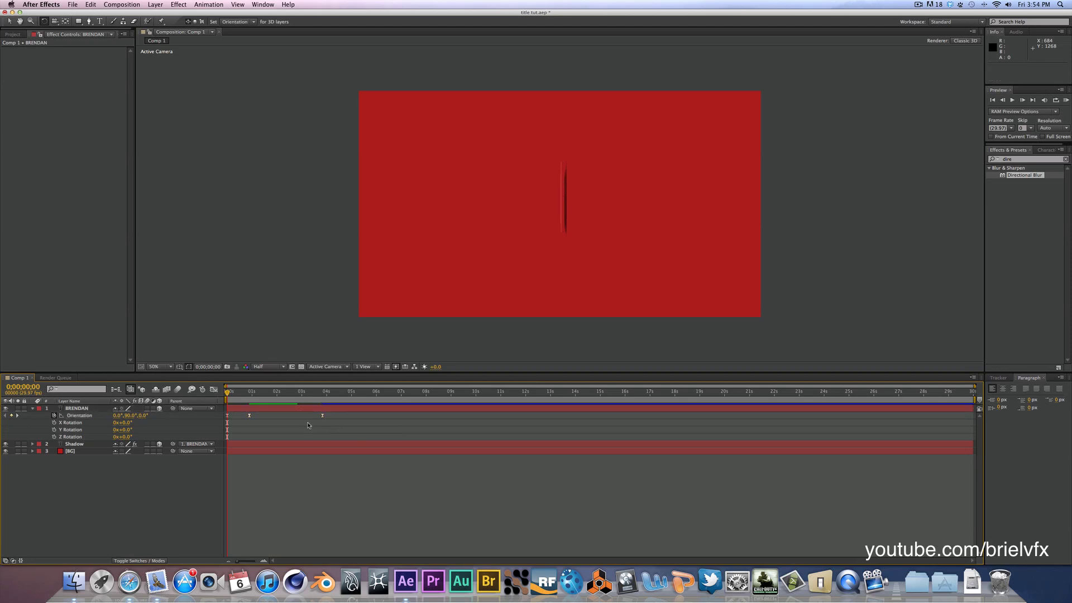
key("KP_0")
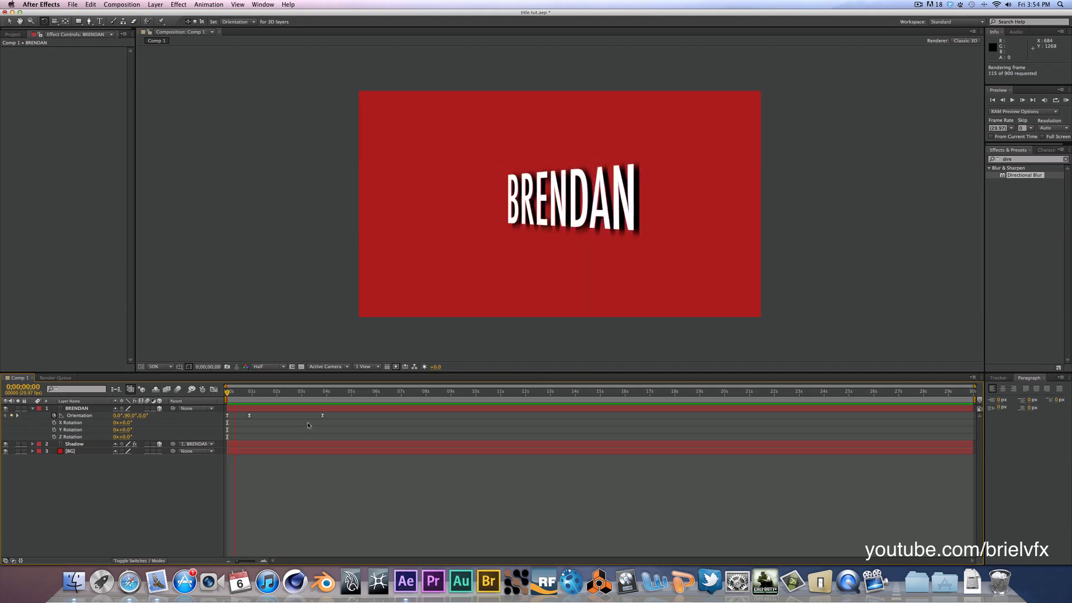
key("space")
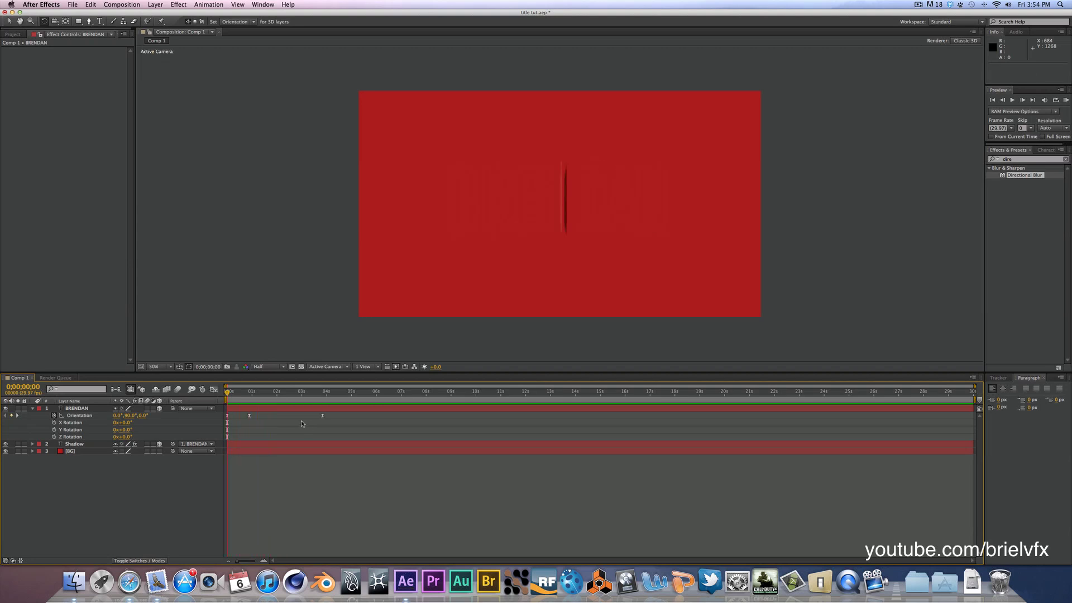
- Nudge the first Orientation keyframe a few frames earlier, then find where the text faces front
left_click(250, 416)
left_click_drag(246, 417, 242, 417)
key("space")
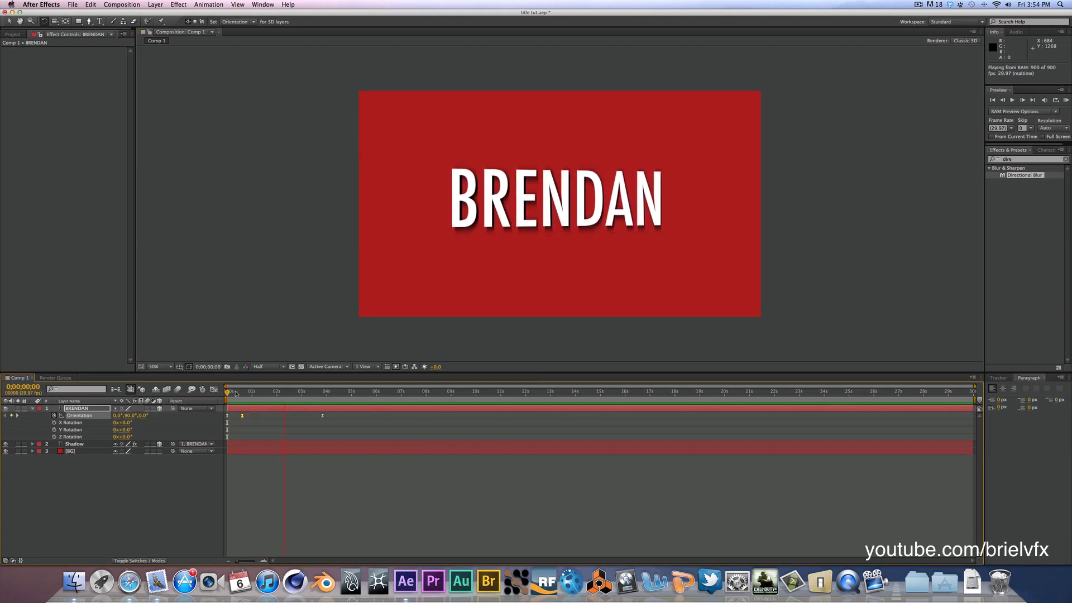
key("space")
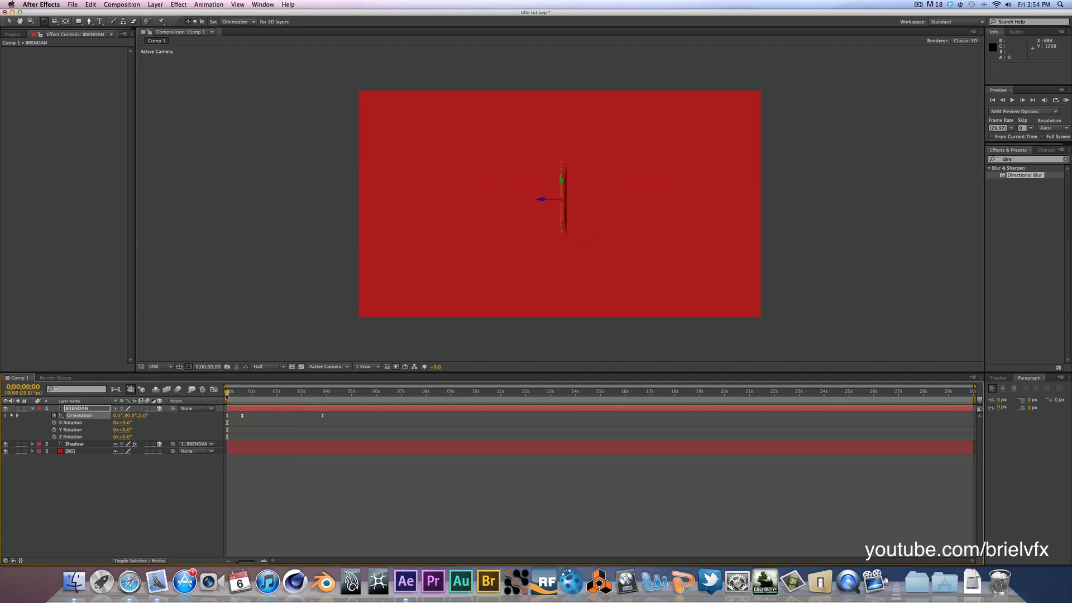
left_click_drag(227, 392, 340, 399)
- Show Title/Action Safe guides and drag BRENDAN to the frame centre at 0;00;02;06
left_click(179, 366)
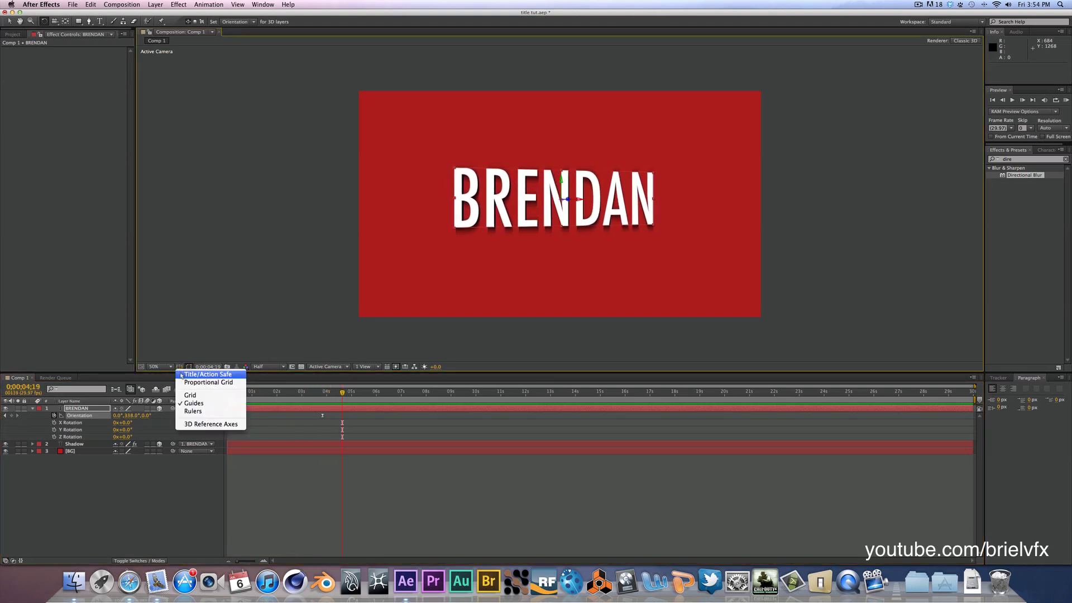
left_click(182, 375)
left_click(87, 410)
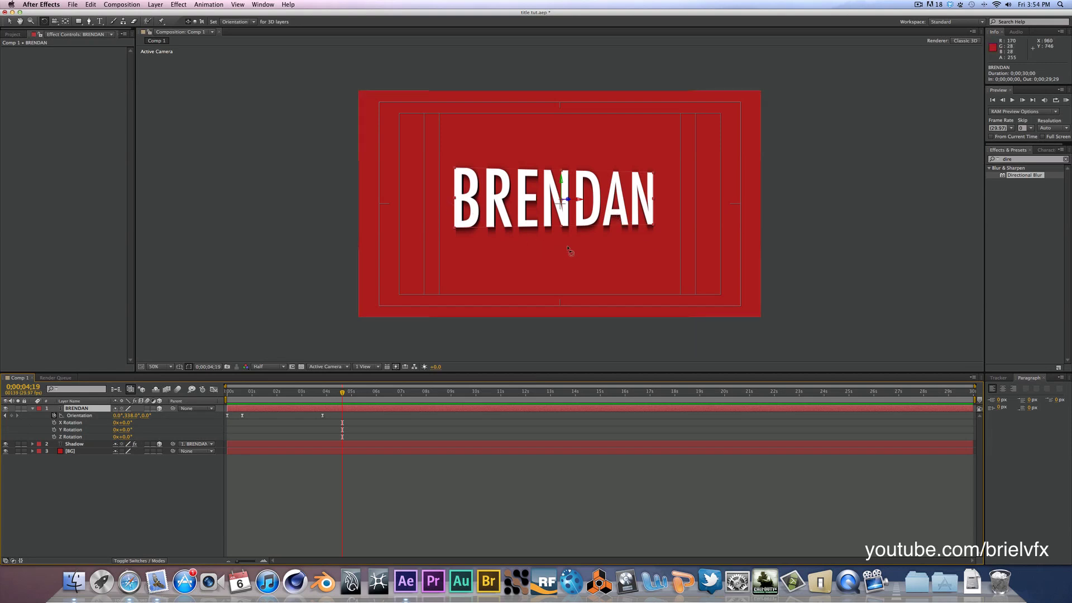
key("v")
left_click_drag(587, 211, 595, 214)
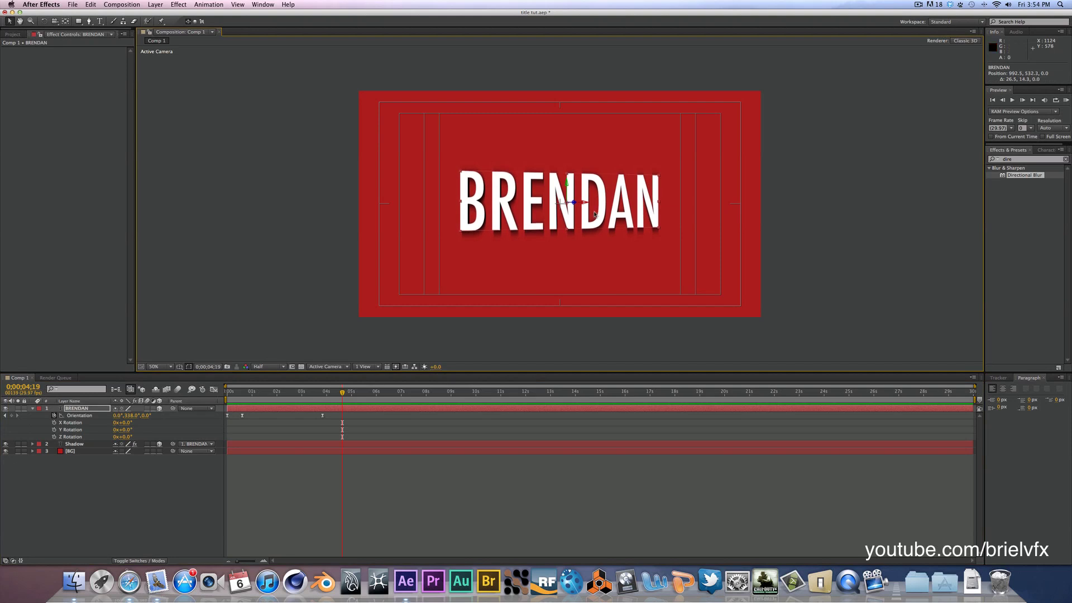
left_click(290, 392)
left_click_drag(290, 393, 282, 392)
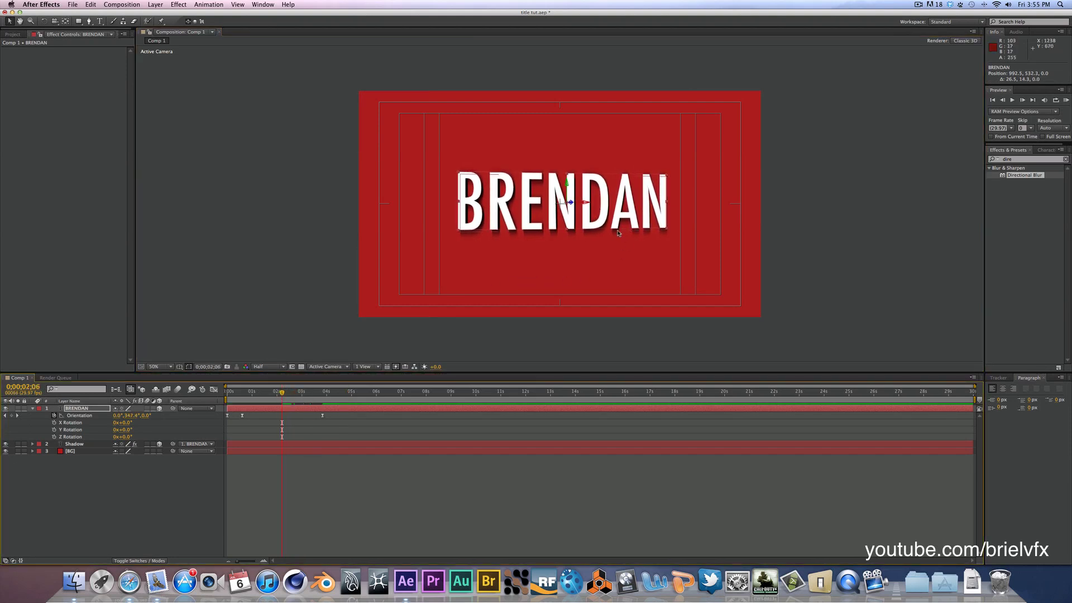
left_click_drag(607, 224, 612, 224)
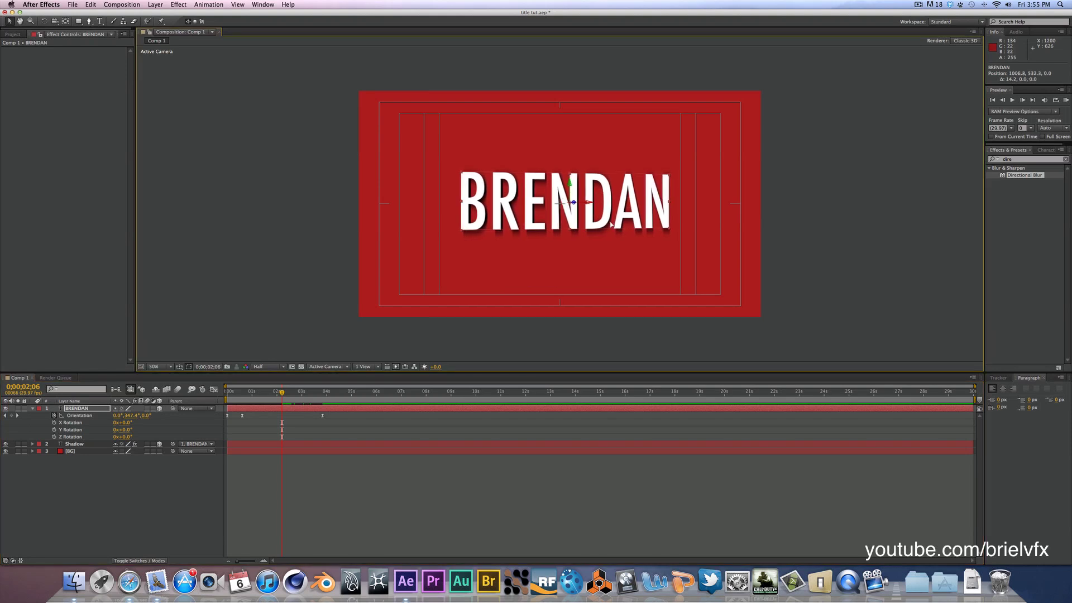
left_click_drag(611, 225, 607, 225)
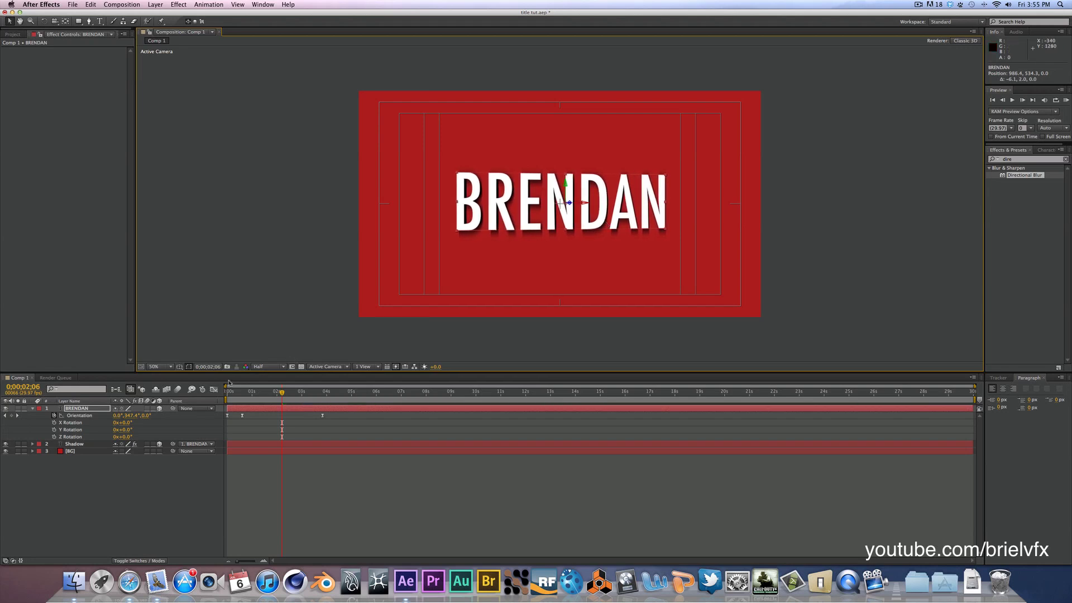
- Hide the safe guides, return to frame 0 and reselect the BRENDAN layer
left_click(181, 367)
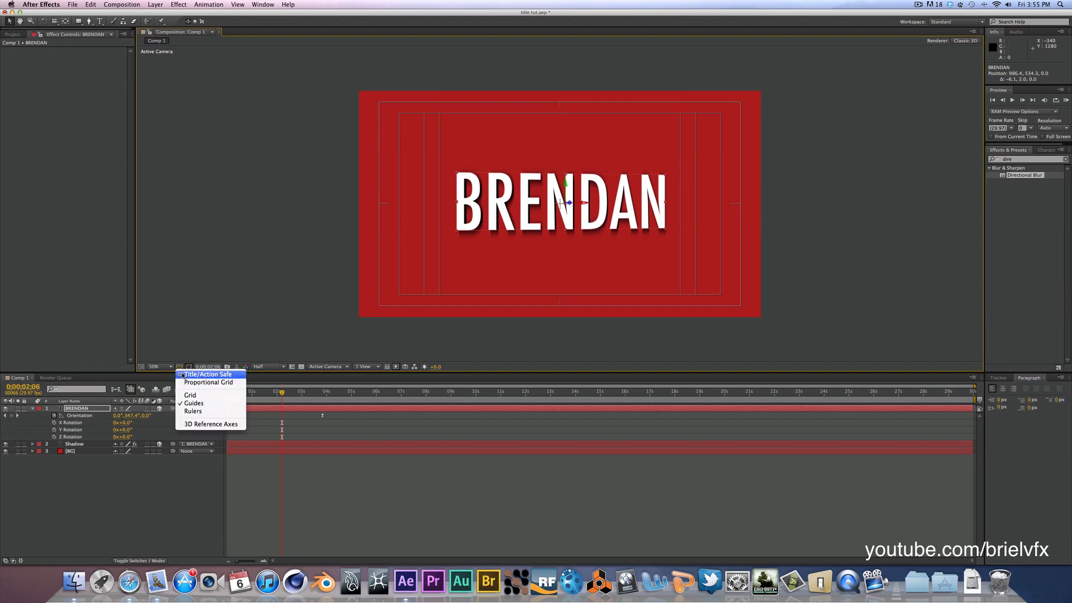
left_click(183, 374)
left_click(237, 333)
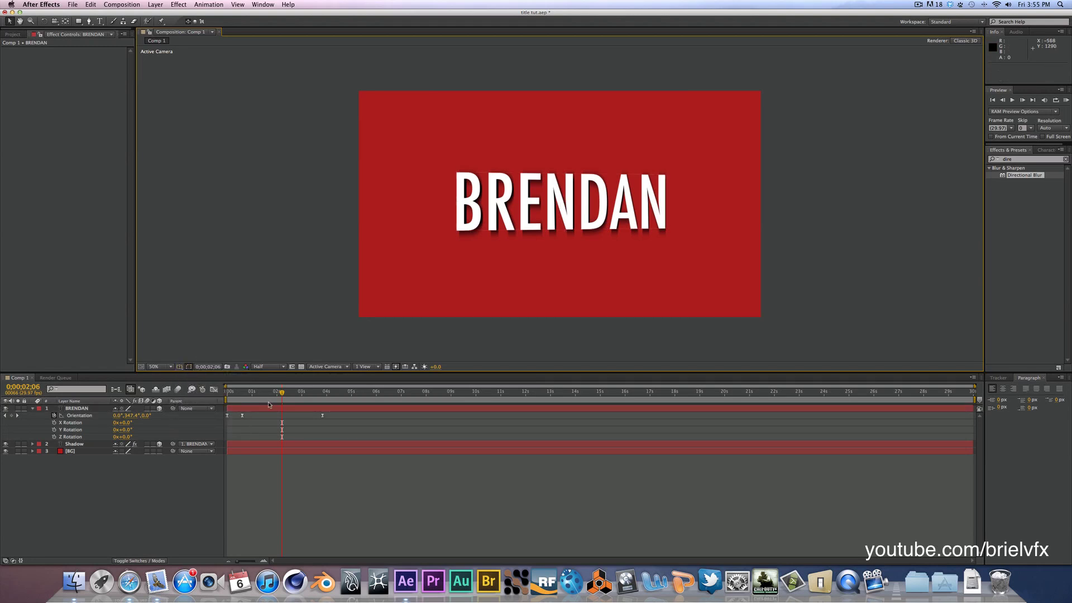
left_click_drag(282, 393, 223, 395)
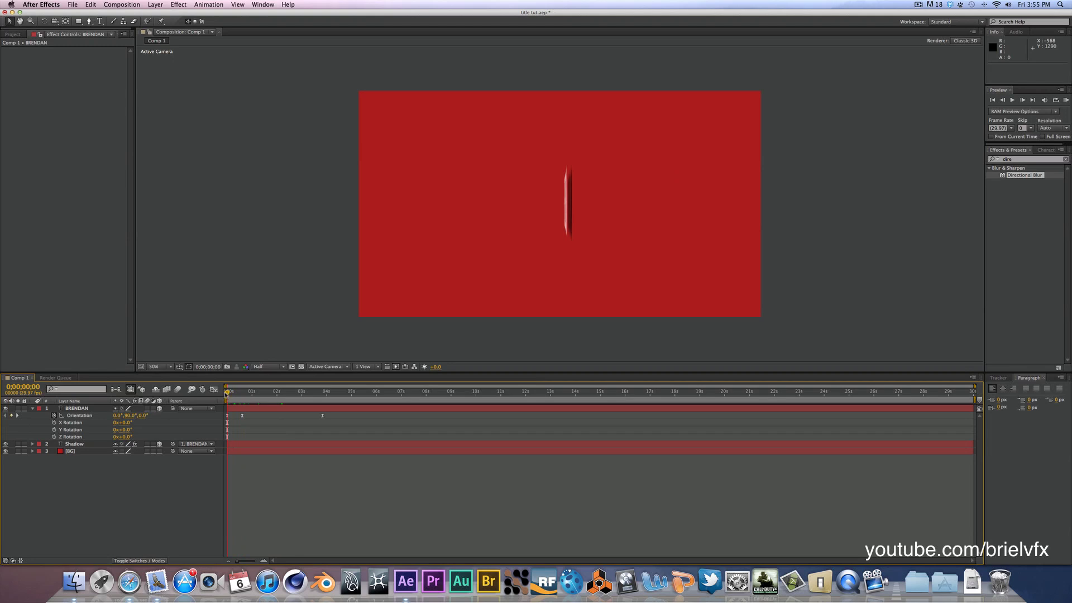
left_click(83, 409)
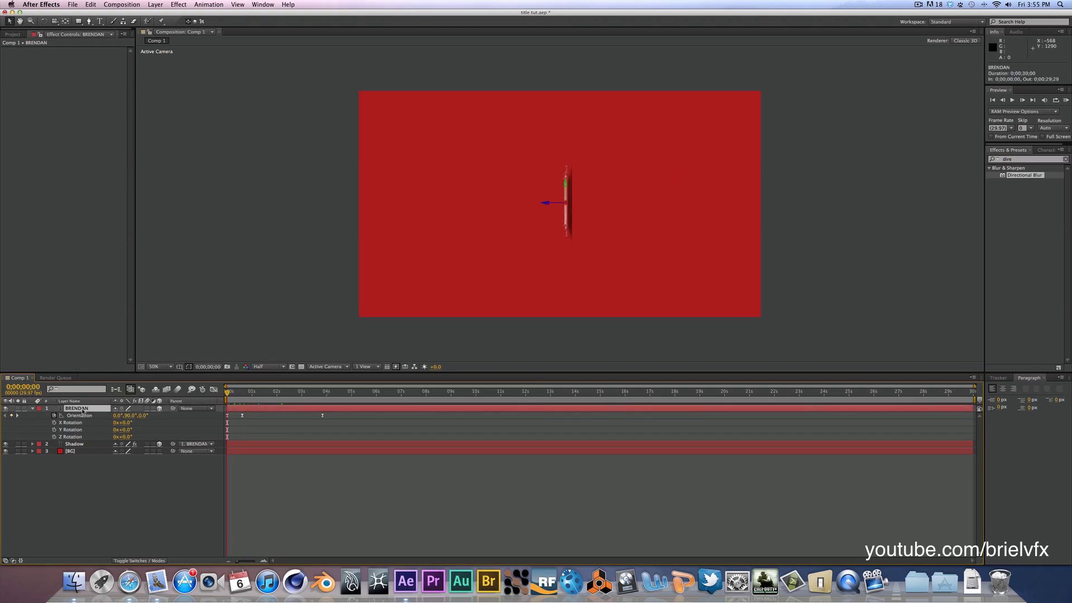
- Keyframe BRENDAN's Opacity at 100% a few frames in and 0% at frame 0
key("t")
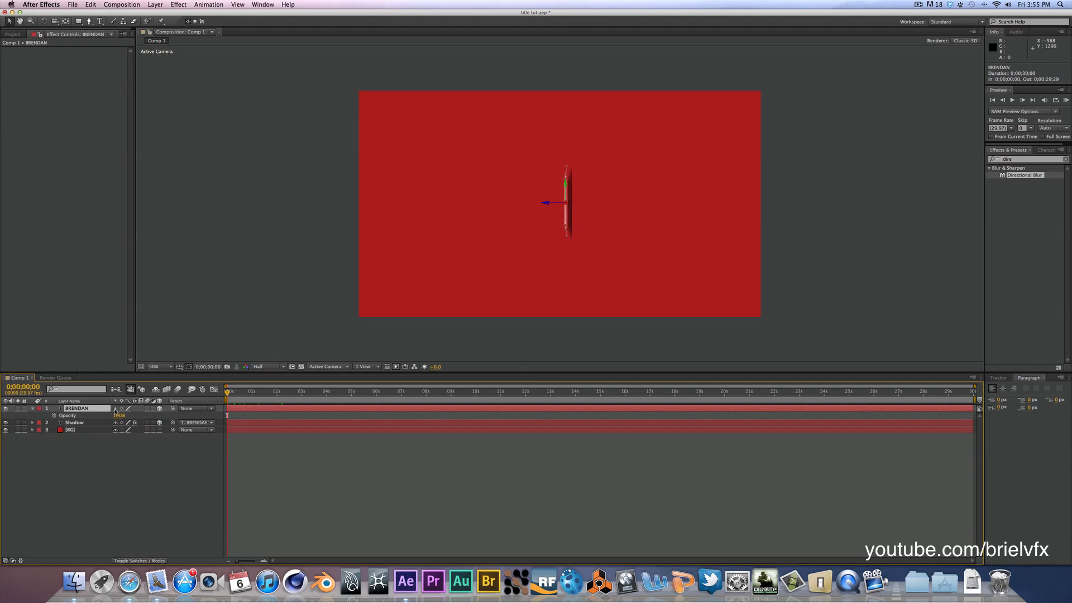
left_click(229, 395)
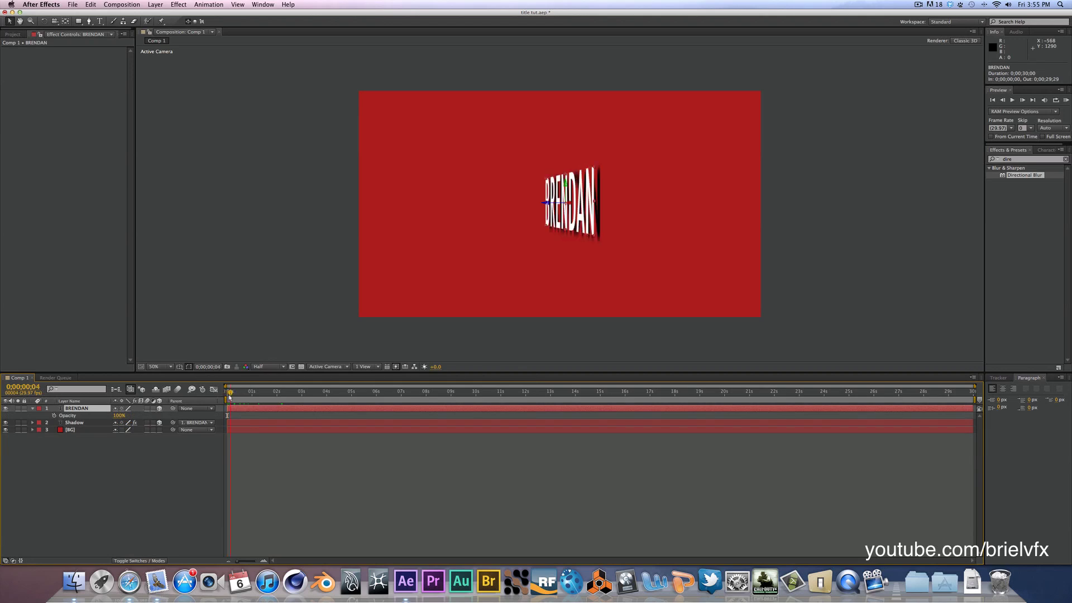
left_click_drag(230, 396, 228, 396)
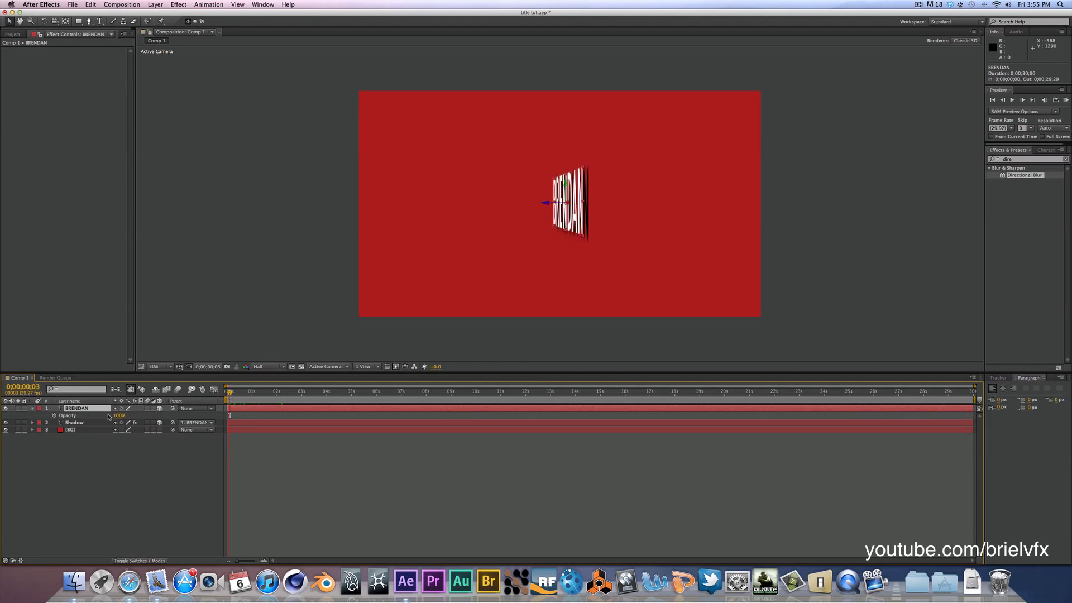
left_click(54, 416)
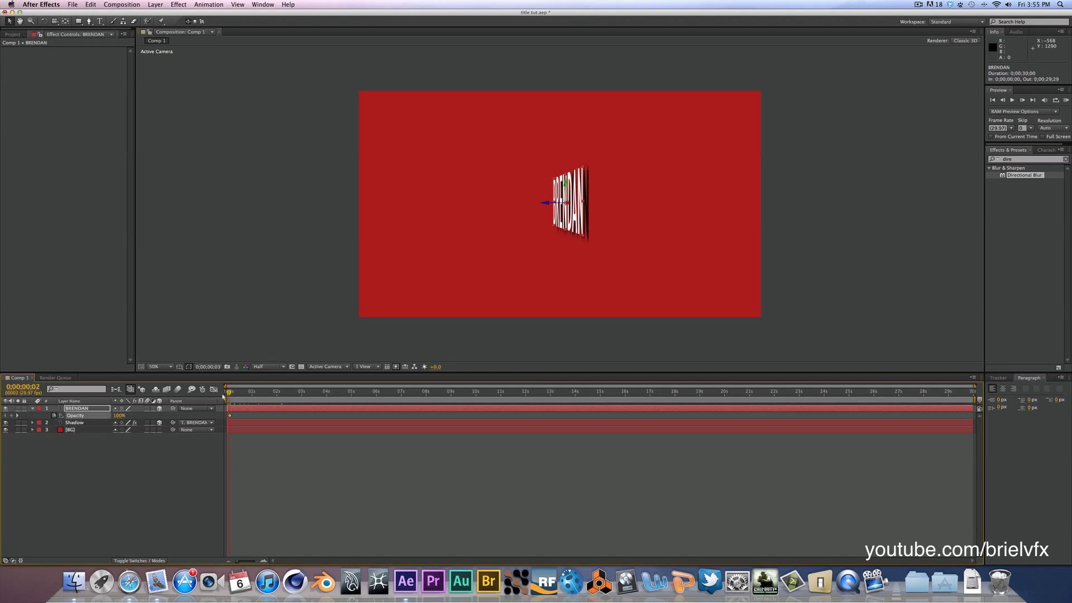
key("Home")
left_click(121, 415)
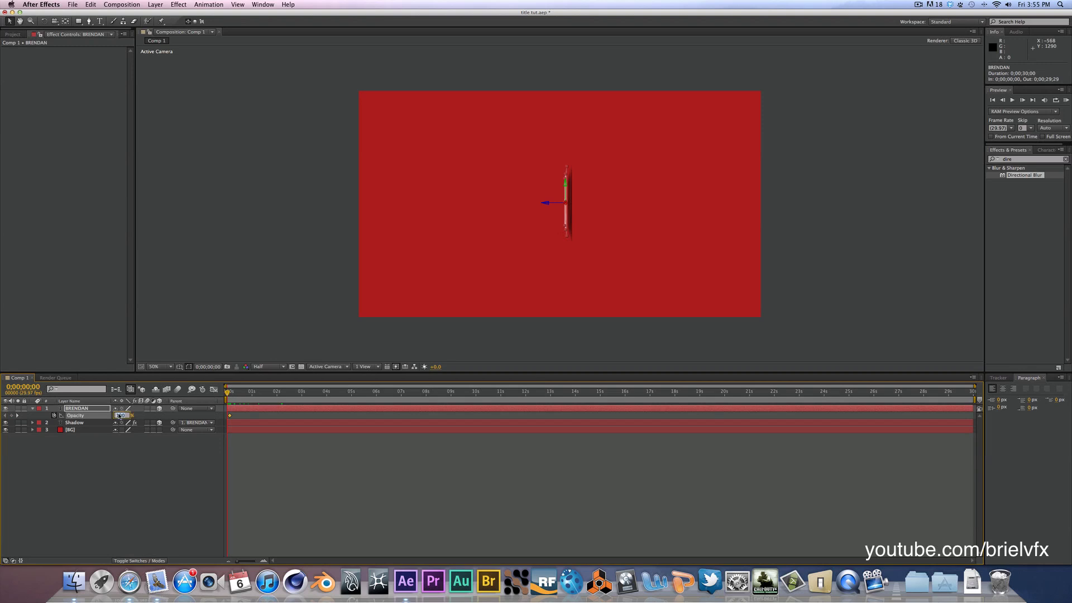
type("0")
key("Return")
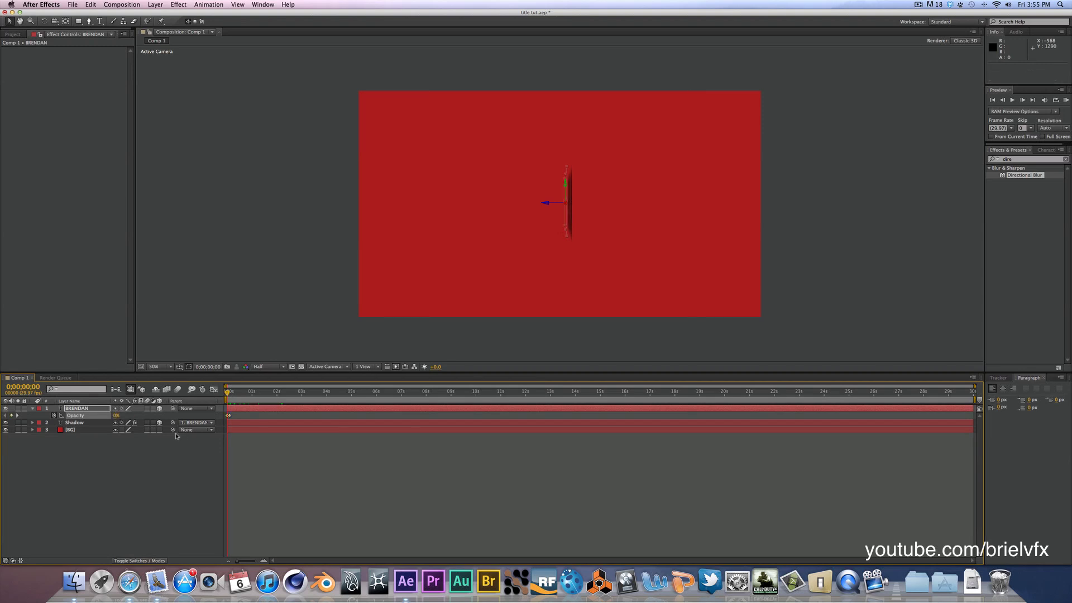
- Keyframe the Shadow layer's Opacity at 100% a few frames in and 0% at frame 0
left_click(81, 424)
key("t")
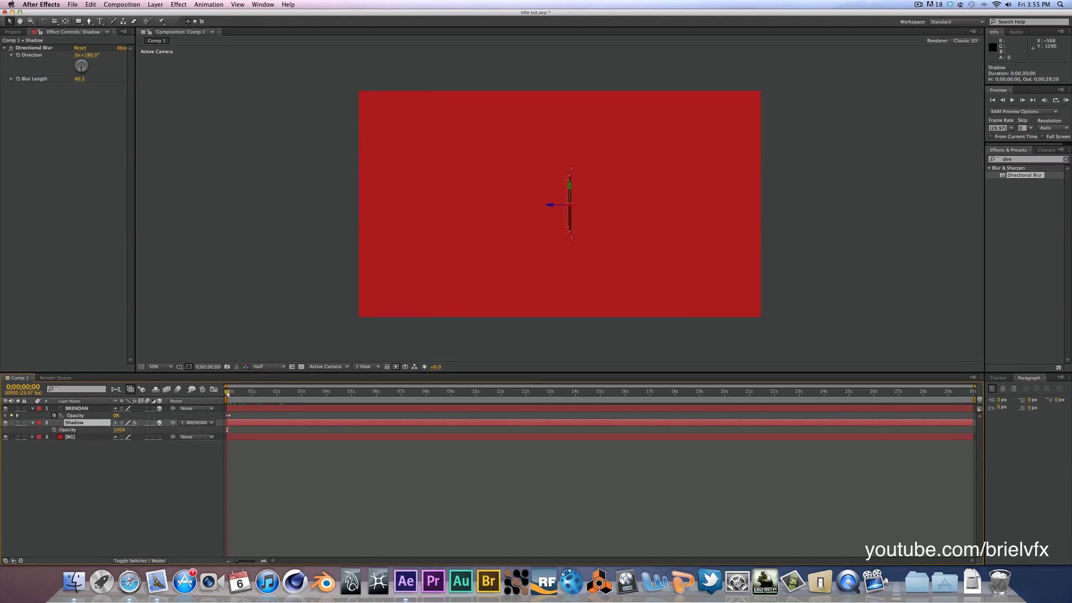
left_click_drag(227, 393, 229, 393)
left_click(119, 429)
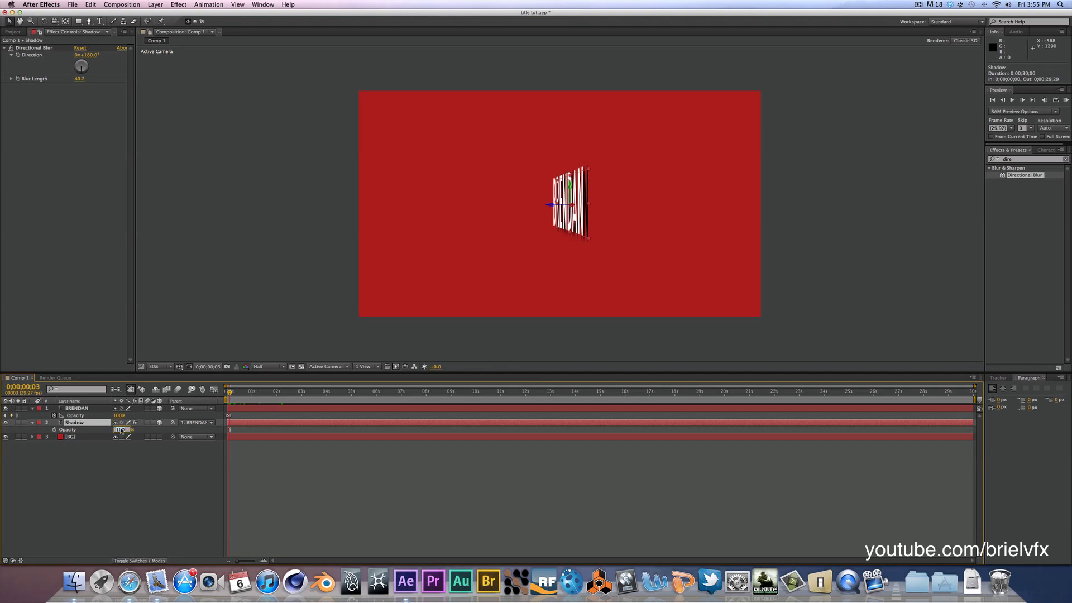
left_click(54, 430)
left_click_drag(229, 394, 208, 398)
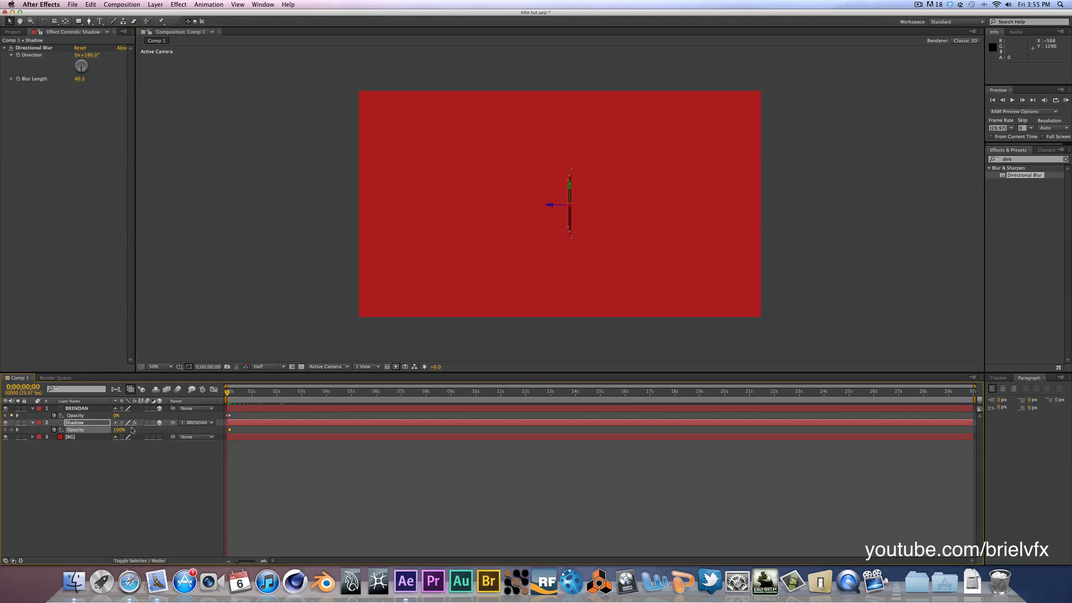
left_click(119, 429)
type("0")
key("Return")
- Save the project and RAM-preview the fade-in
key("super+s")
left_click(293, 330)
key("KP_0")
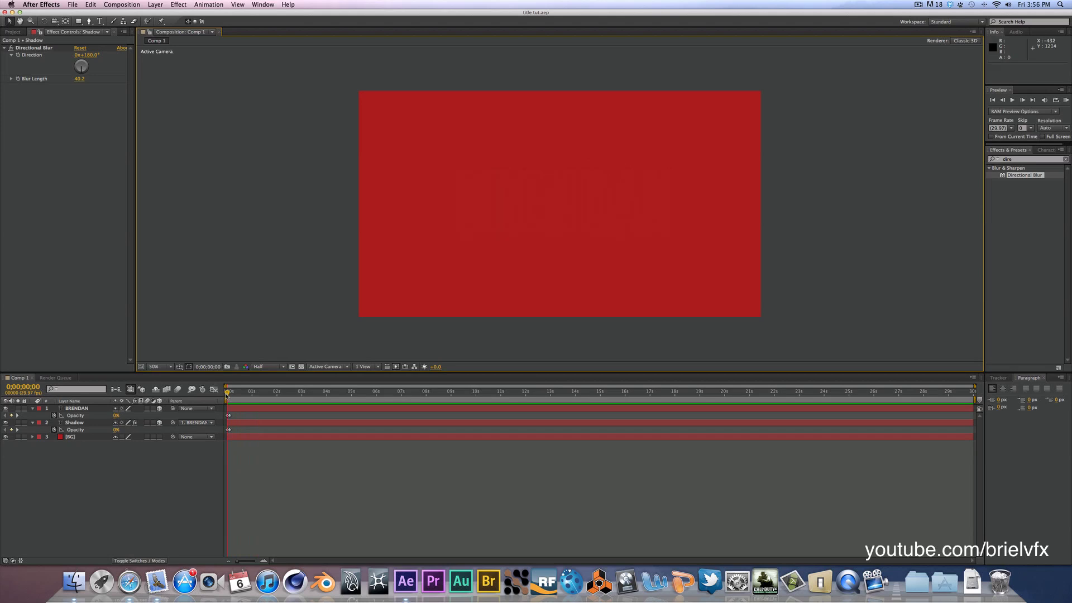
left_click_drag(227, 396, 260, 394)
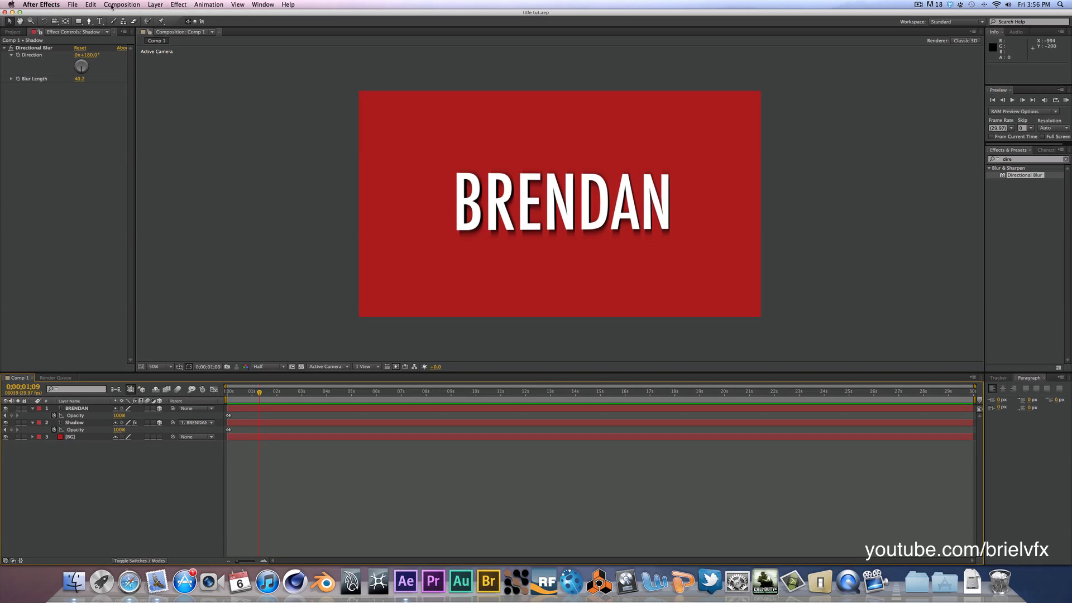
- Add a 90° Spot light (Light 1) and drag it over the BRENDAN title
left_click(147, 5)
mouse_move(184, 14)
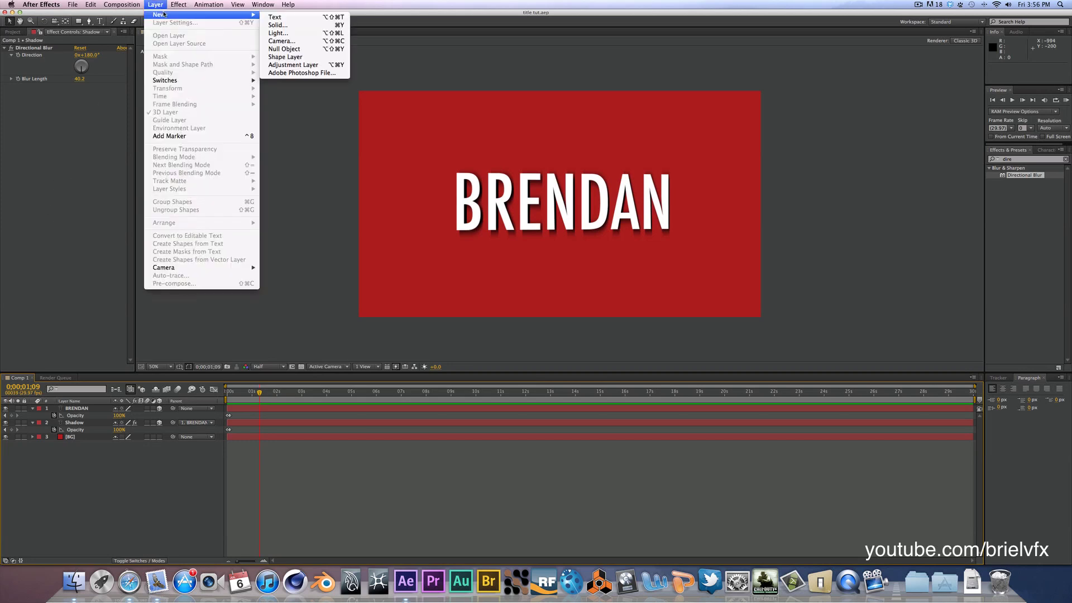
left_click(295, 33)
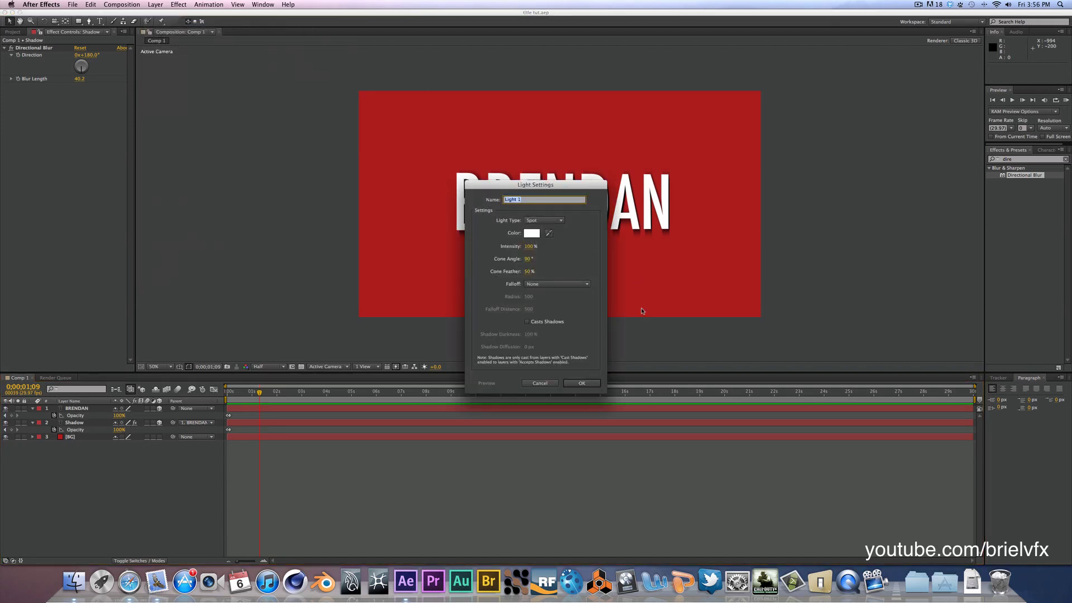
left_click(582, 383)
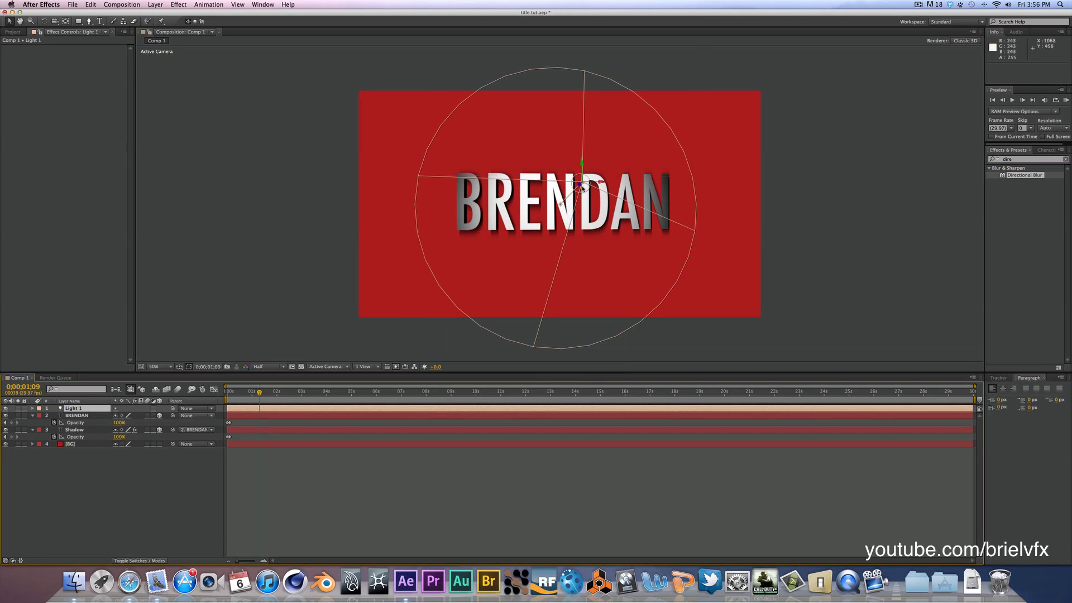
mouse_move(583, 188)
left_mouse_down()
mouse_move(613, 178)
mouse_move(600, 182)
left_mouse_up()
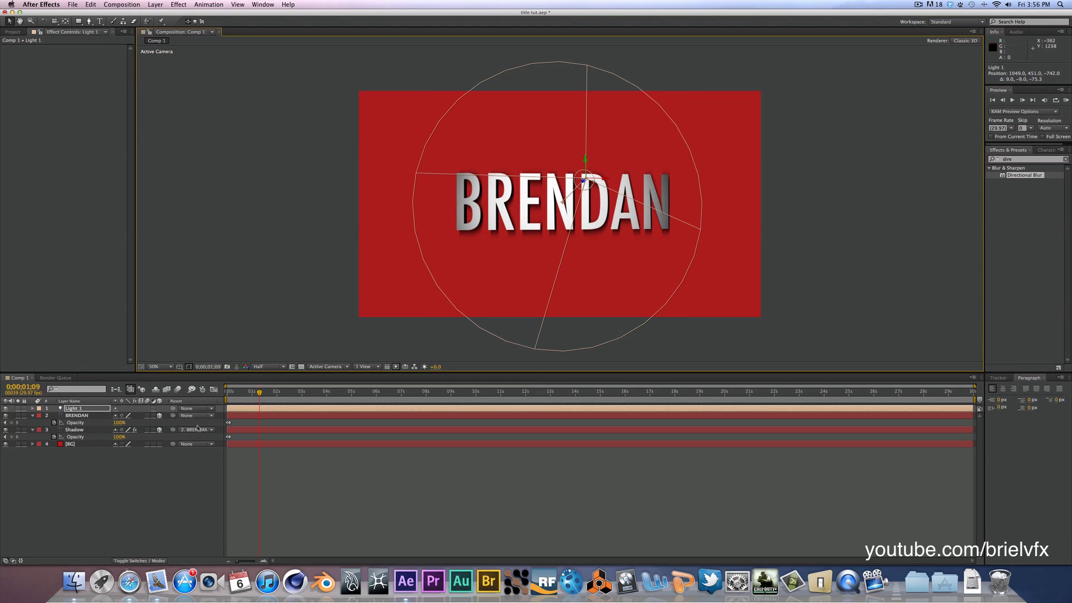
- Compare the BG layer with 3D on and off, leaving it flat and unlit
left_click(159, 444)
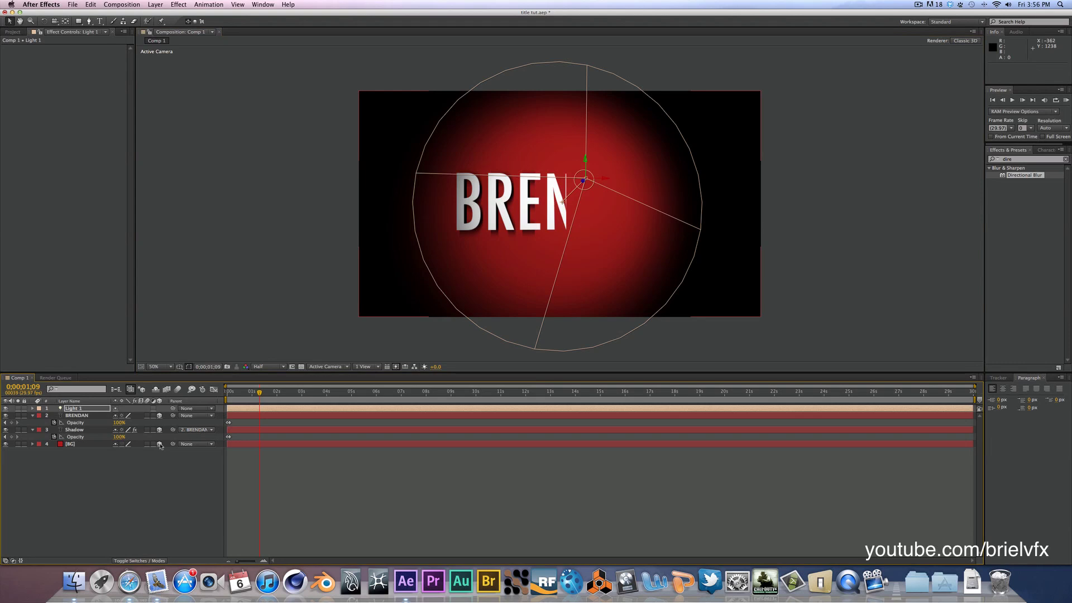
left_click(159, 444)
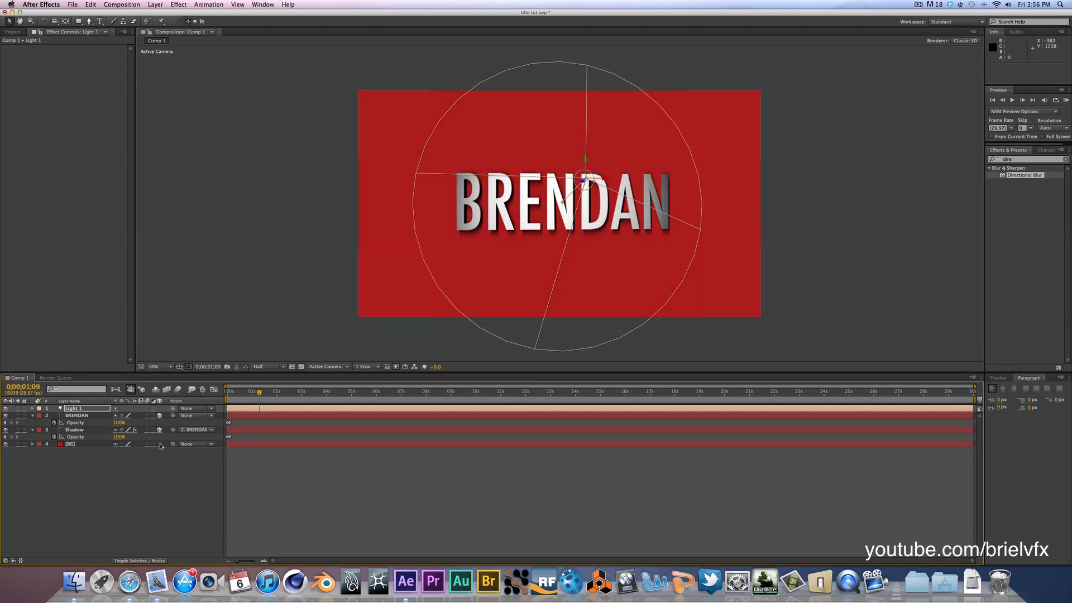
left_click(160, 443)
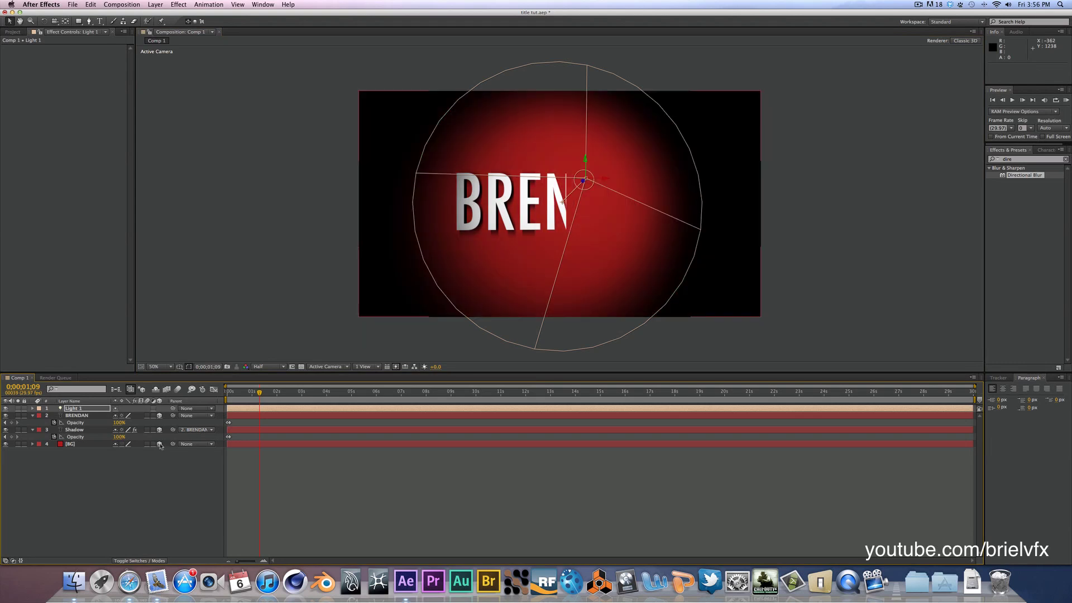
left_click(160, 444)
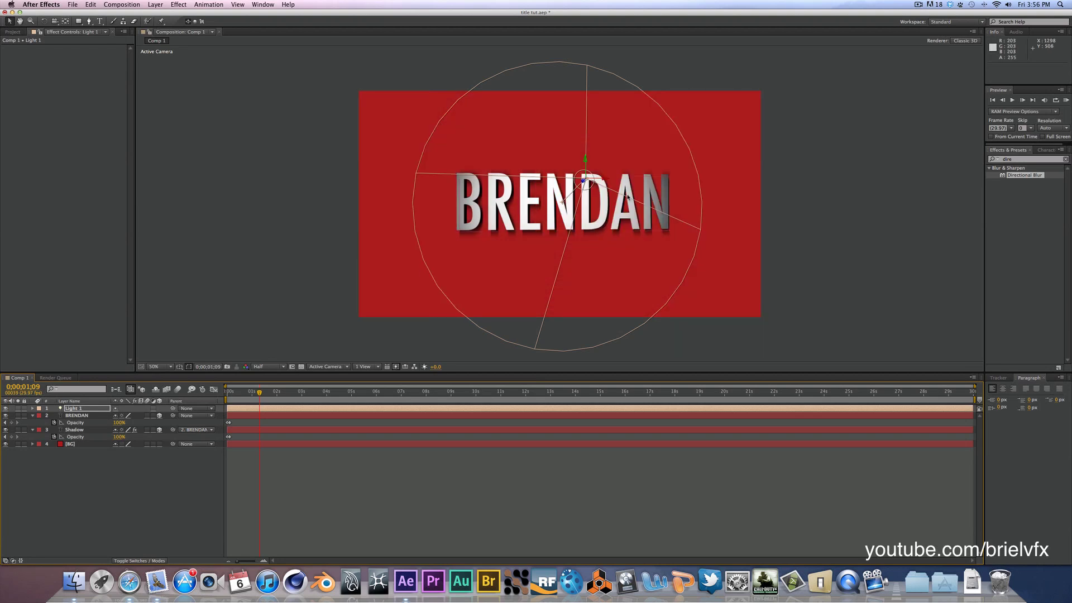
- Nudge Light 1 to about 1046.5, 453.5, -721.0 and deselect everything
mouse_move(585, 186)
left_mouse_down()
mouse_move(570, 195)
mouse_move(580, 188)
left_mouse_up()
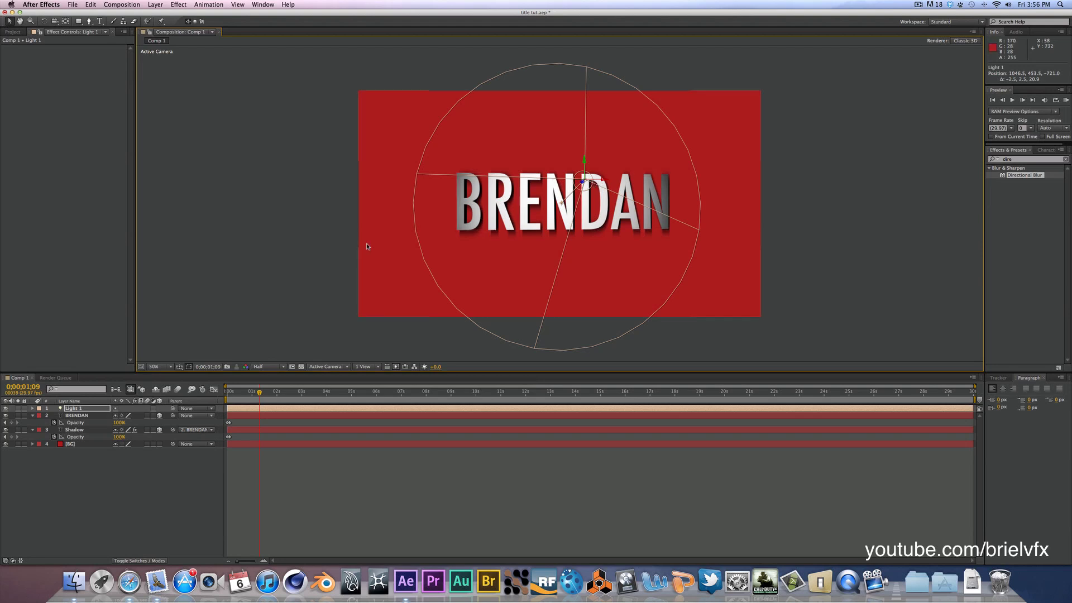
left_click(344, 250)
left_click(387, 286)
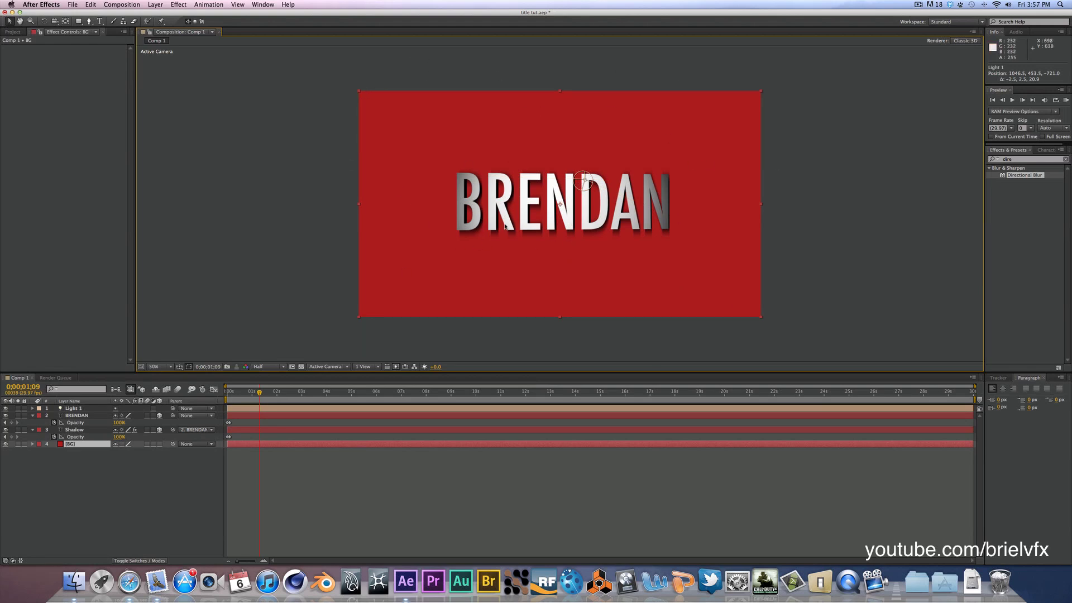
key("super+shift+h")
key("super+shift+h")
- Create a black full-frame solid named 'Vignette' via Layer > New > Solid
left_click(160, 5)
mouse_move(190, 16)
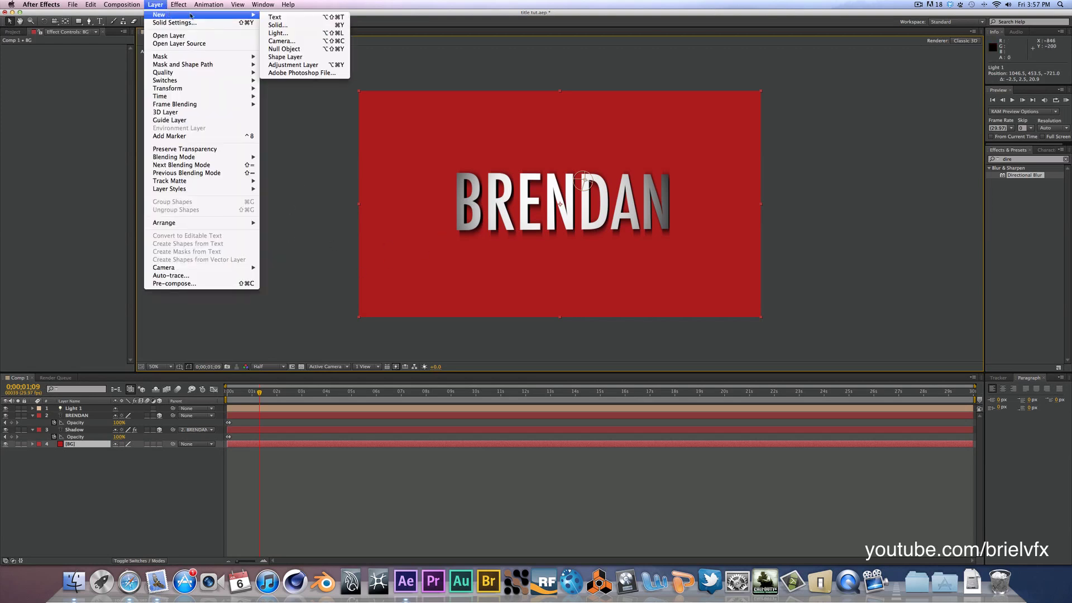
left_click(274, 25)
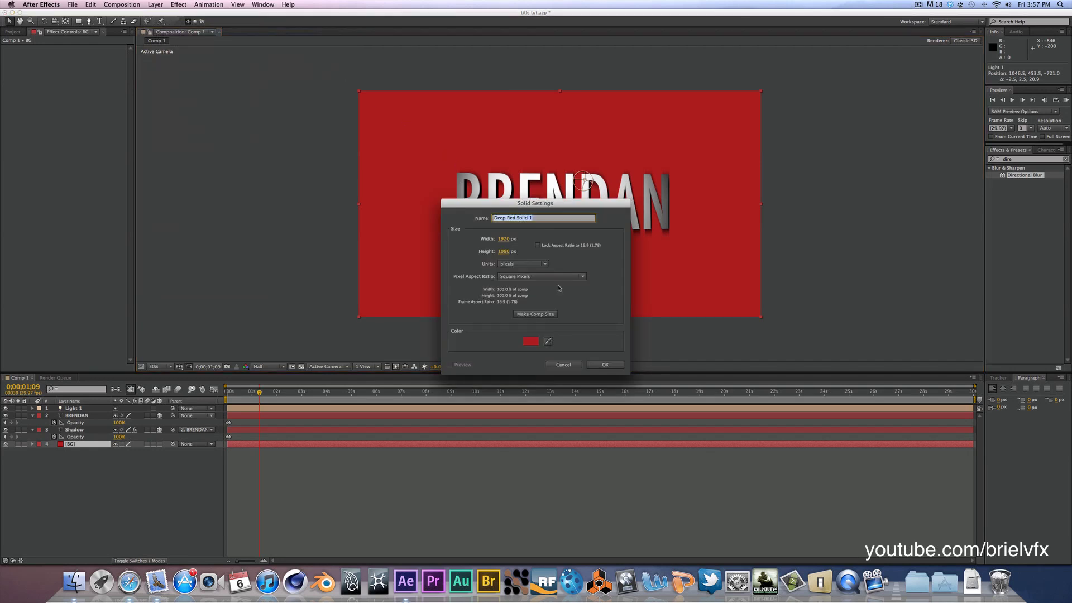
left_click(529, 341)
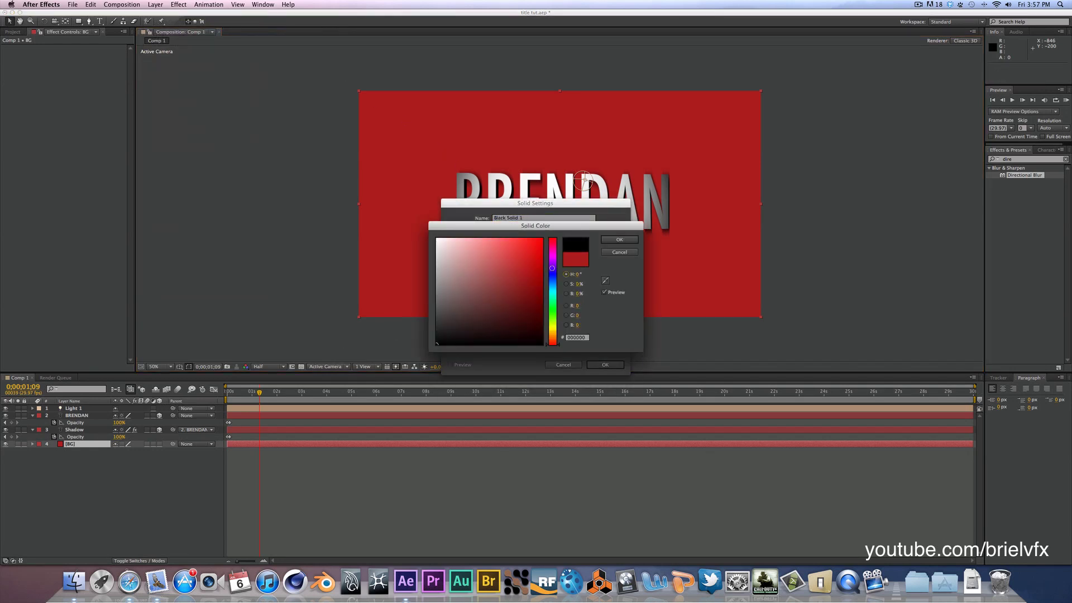
left_click(620, 240)
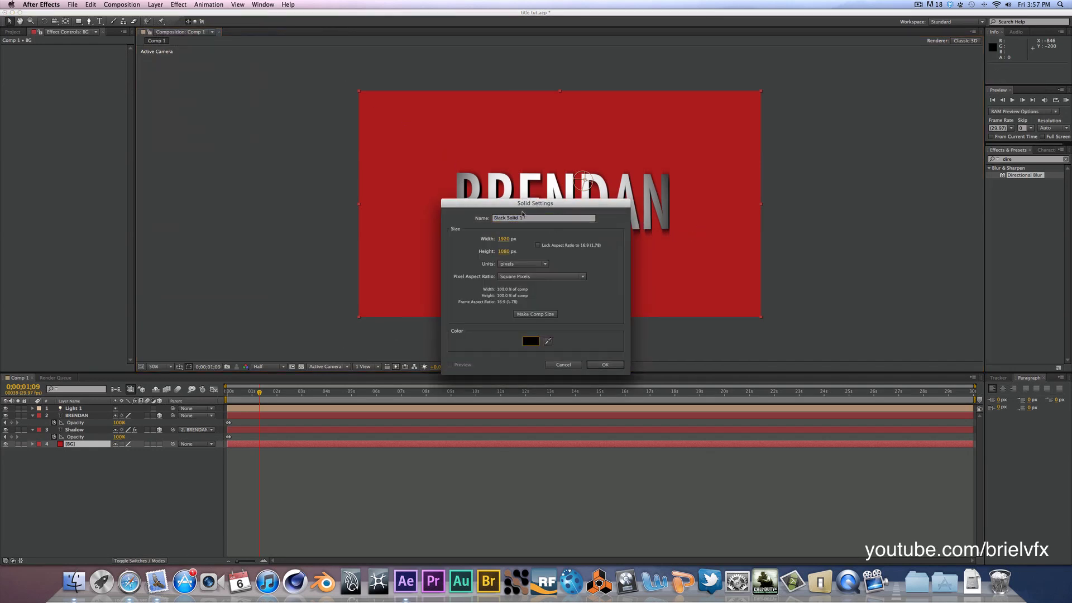
left_click(520, 217)
type("Vignette")
key("Return")
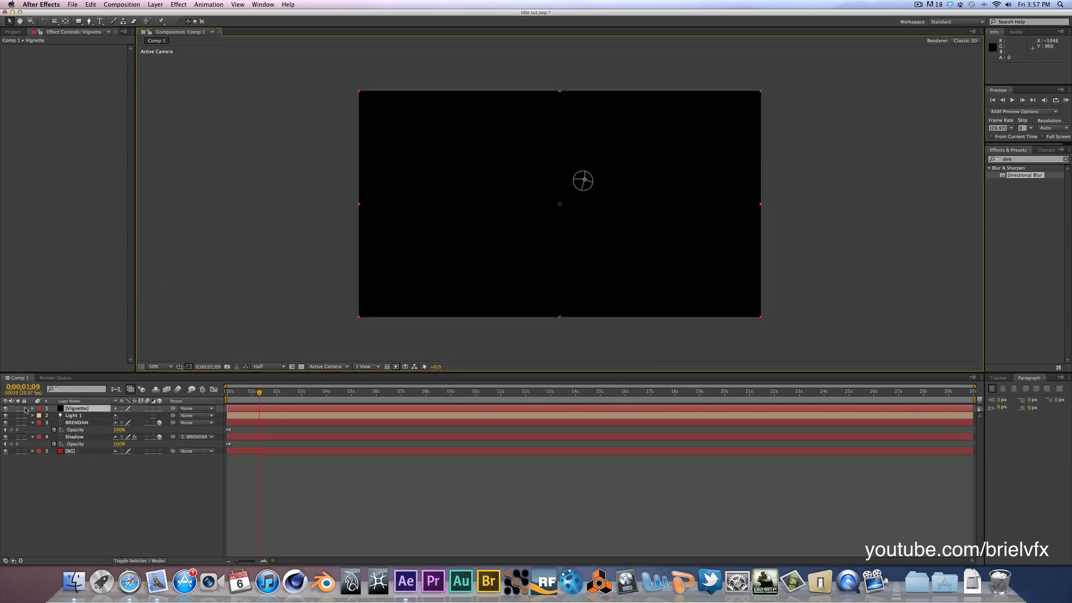
- Fit an elliptical mask to the Vignette solid and set its mode to Subtract
left_click(80, 24)
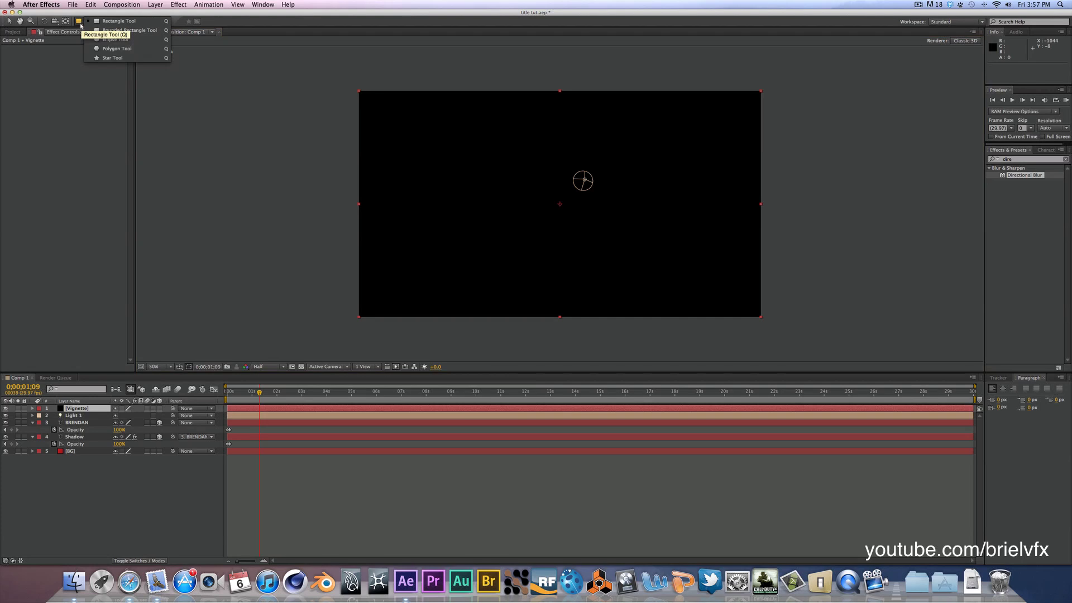
left_click_drag(81, 26, 105, 40)
double_click(80, 21)
key("v")
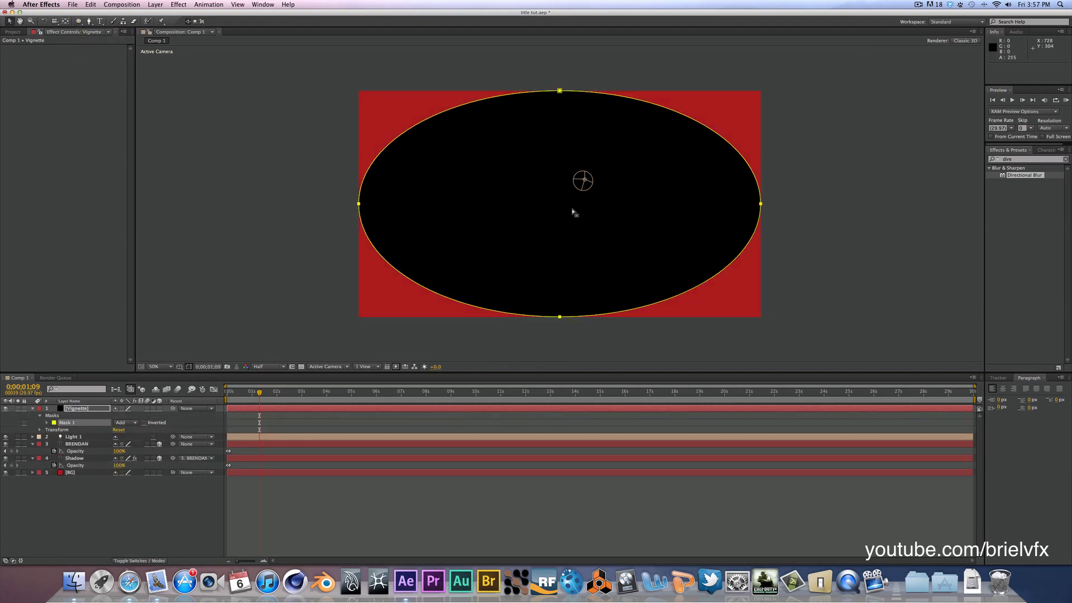
left_click(127, 423)
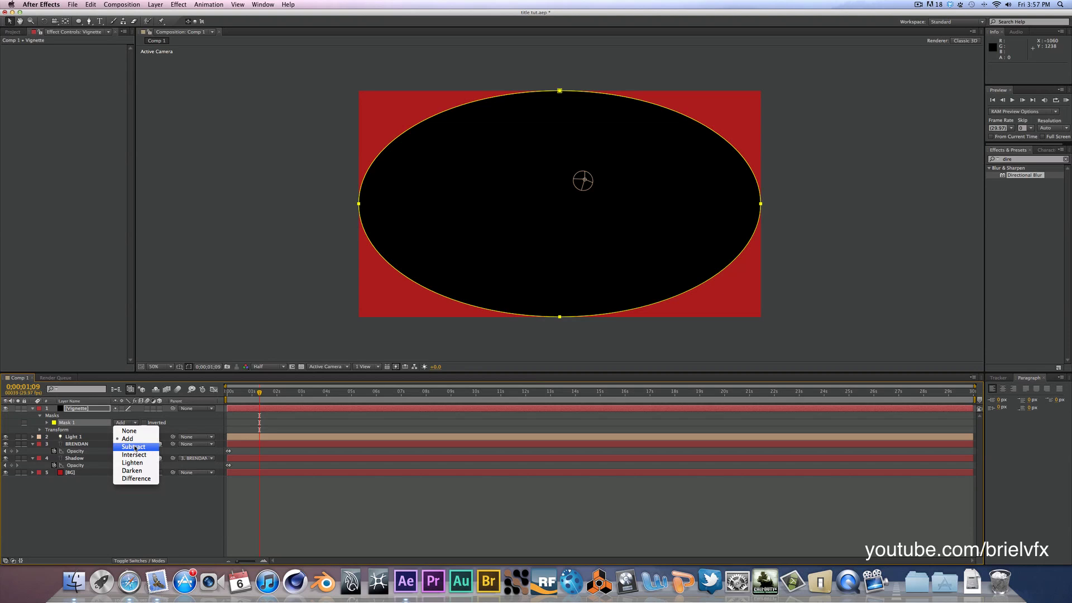
left_click(134, 447)
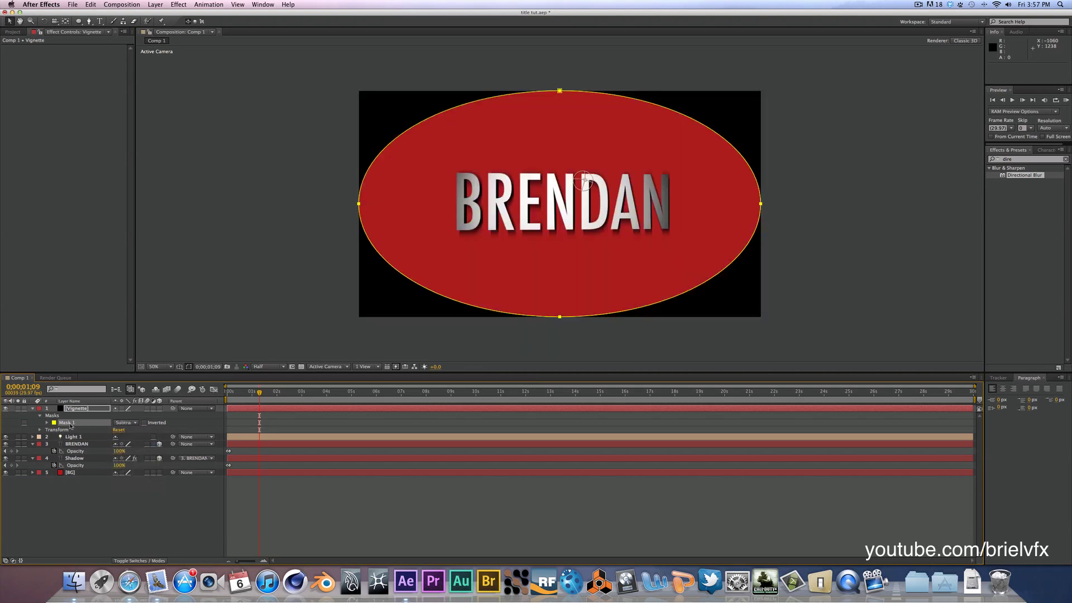
- Feather the Vignette mask to 50 and lower the layer's opacity for a faint effect
key("f")
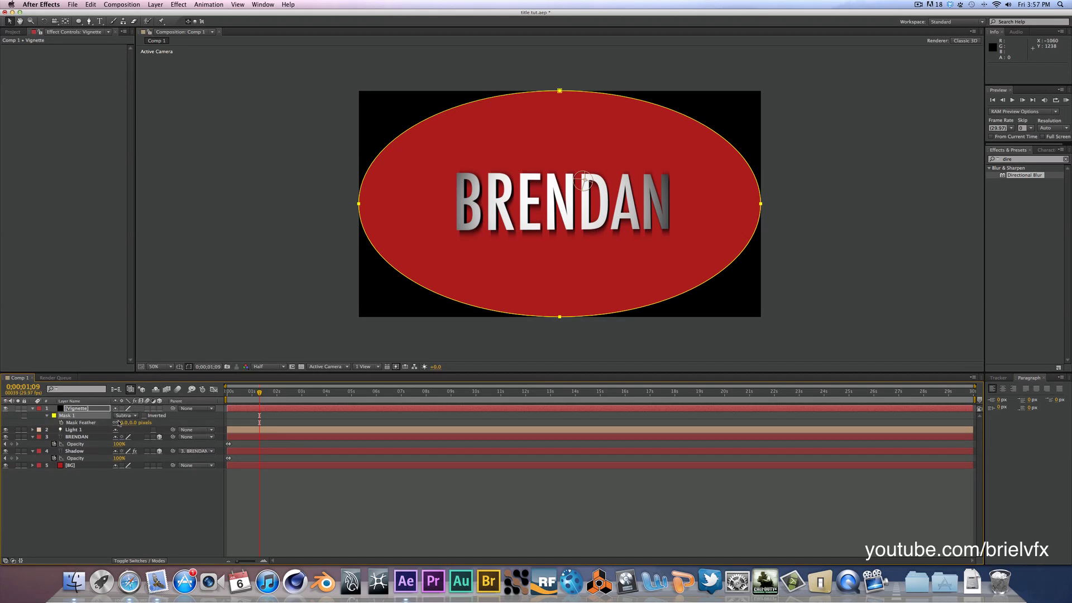
left_click_drag(124, 423, 229, 418)
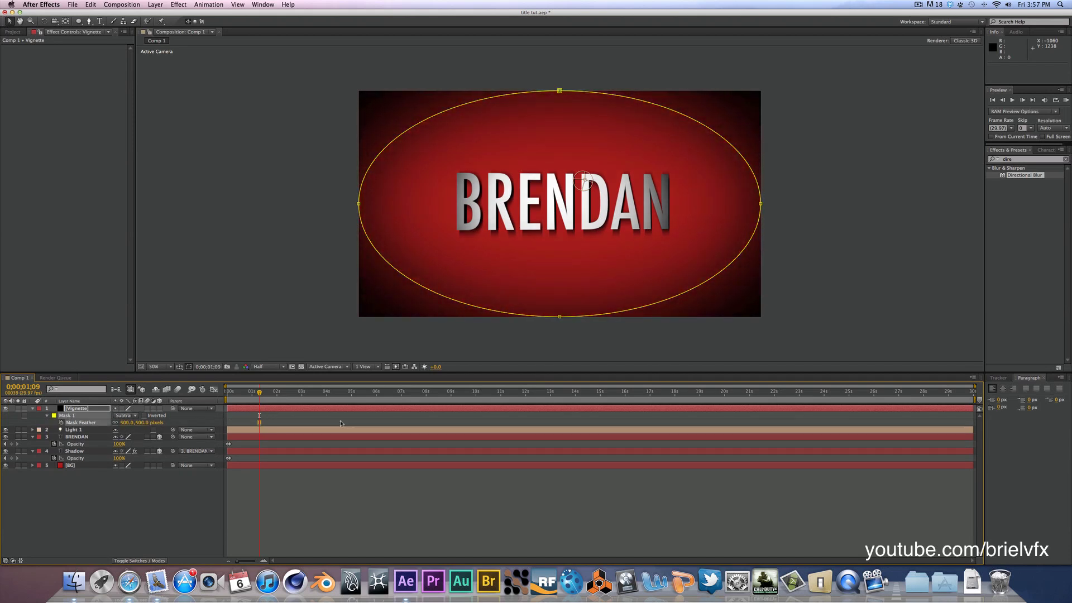
left_click(103, 409)
key("t")
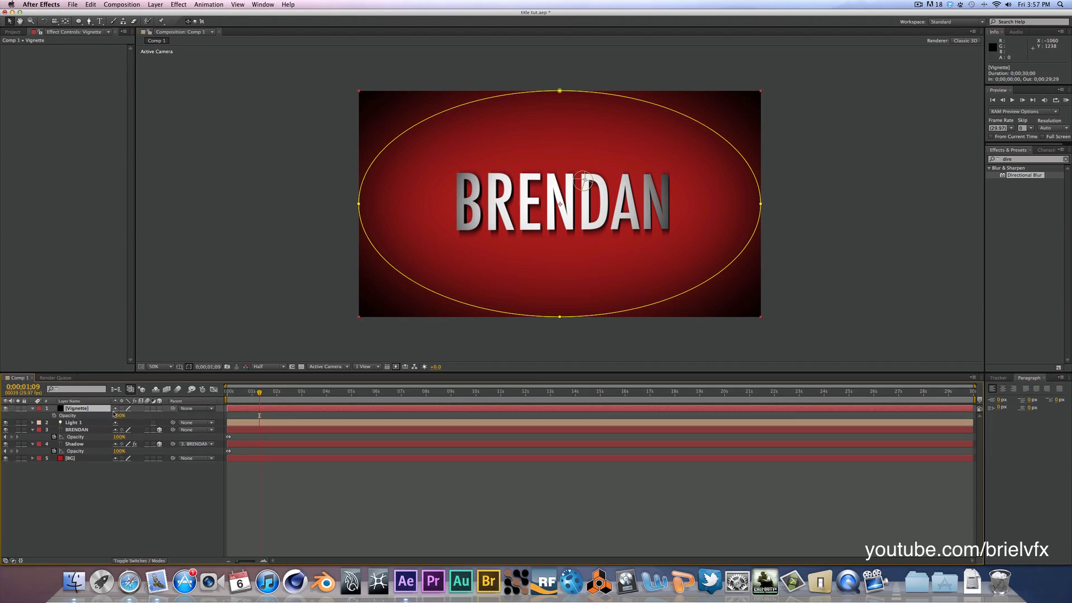
left_click_drag(114, 414, 94, 416)
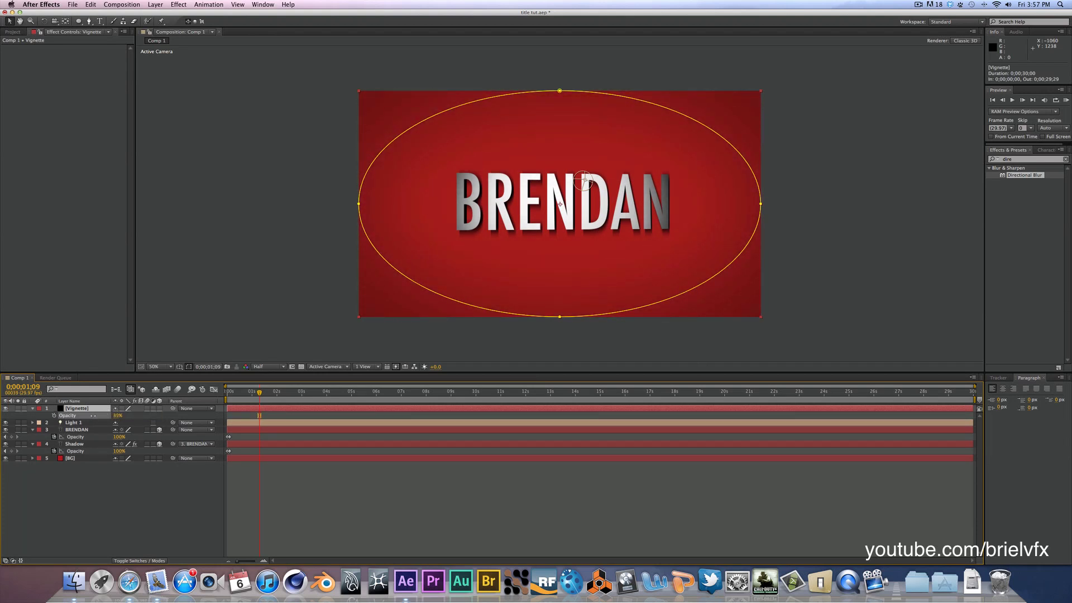
left_click(259, 340)
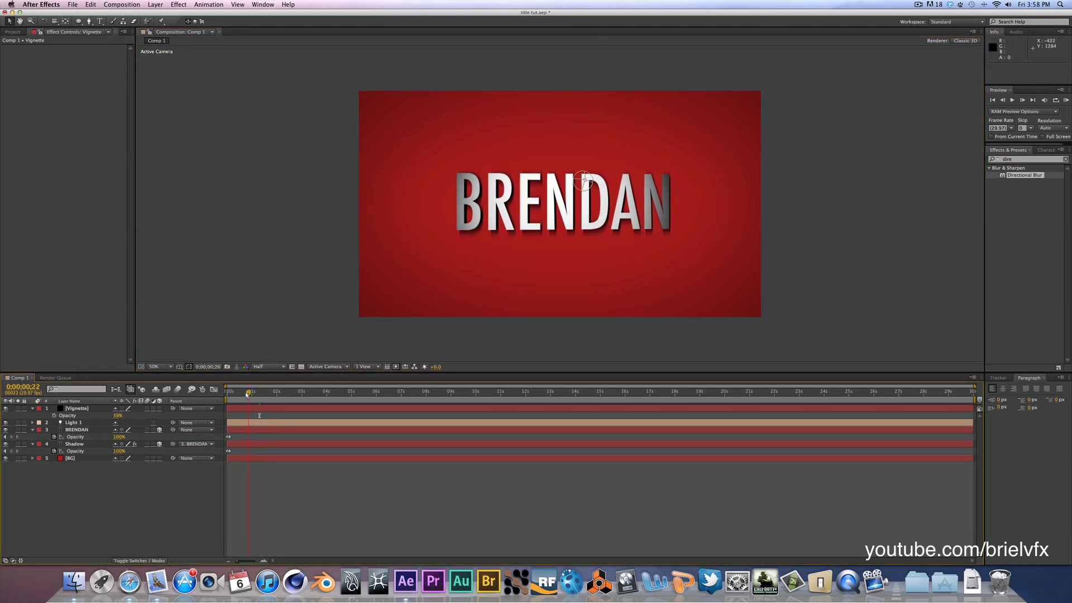
mouse_move(247, 395)
left_mouse_down()
mouse_move(229, 395)
mouse_move(247, 396)
mouse_move(238, 402)
left_mouse_up()
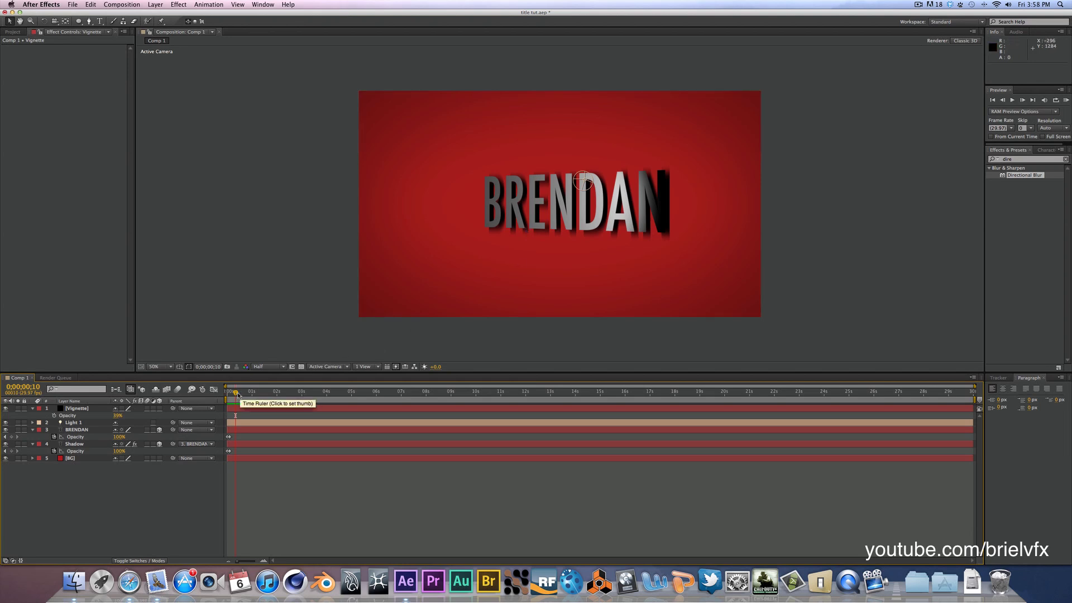
left_click_drag(241, 395, 221, 406)
key("KP_0")
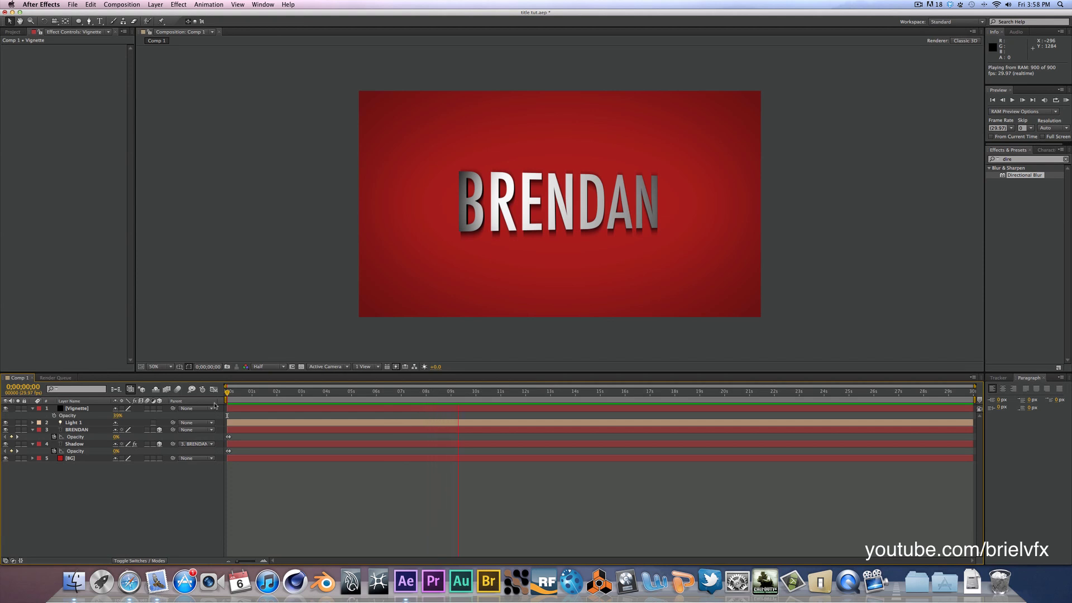
key("space")
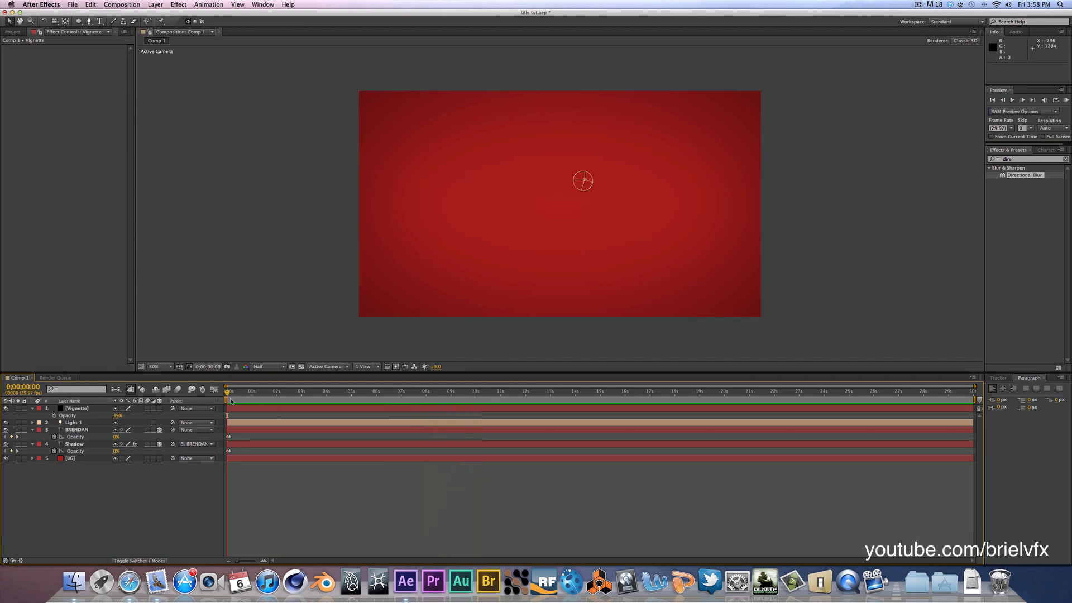
left_click_drag(227, 394, 286, 391)
left_click(244, 309)
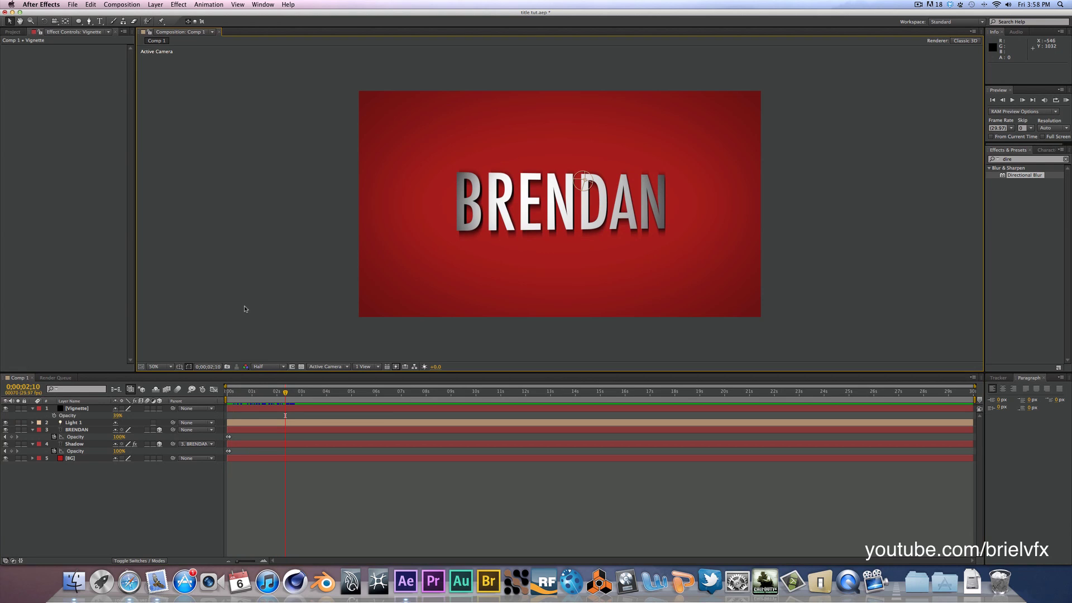